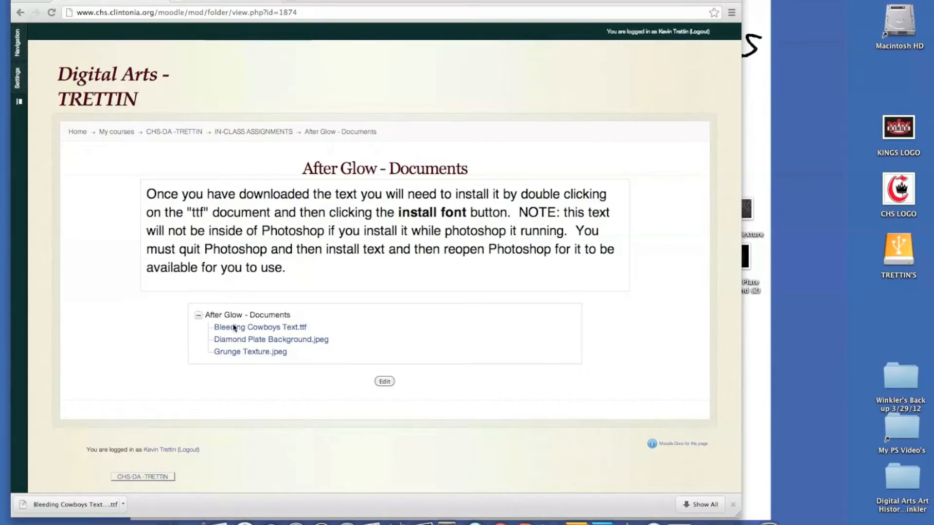
Open the downloaded Bleeding Cowboys font file and install the font
click(80, 501)
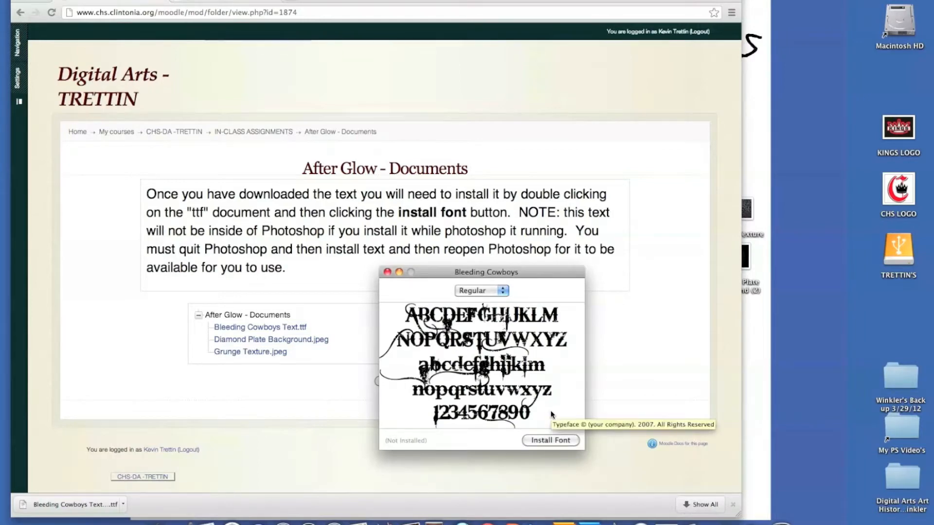
click(550, 441)
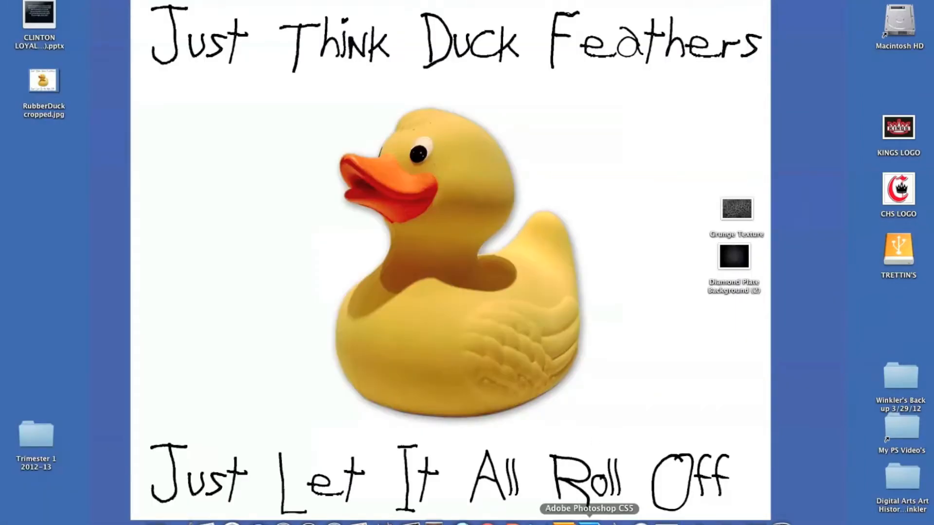
Switch to Adobe Photoshop CS5 and create an 11 x 8.5 inch, 300 pixels/inch RGB document with white background named "AFter Glow"
click(590, 524)
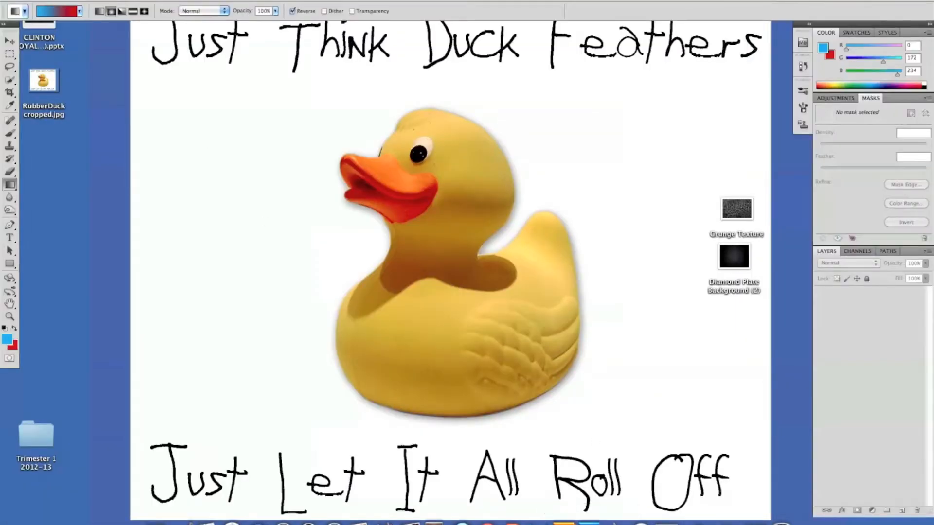
click(87, 0)
click(97, 0)
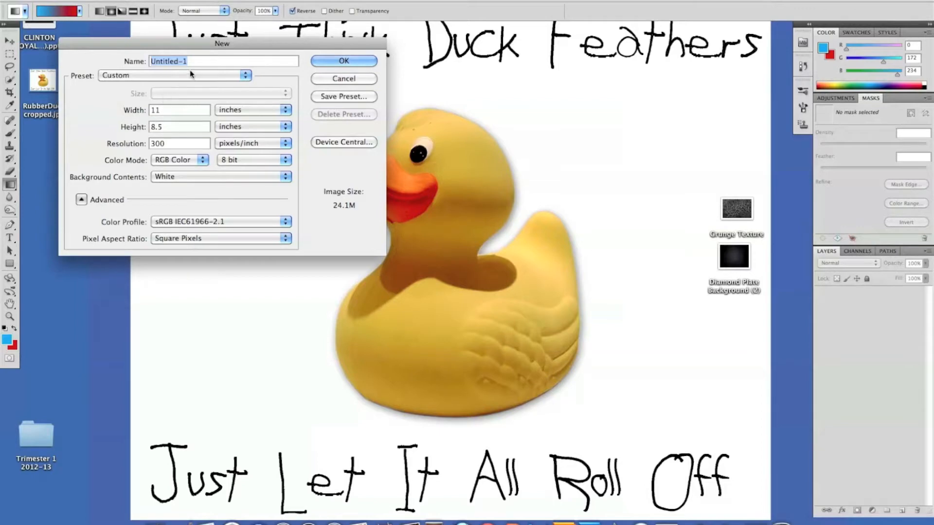
text(AFter Glow)
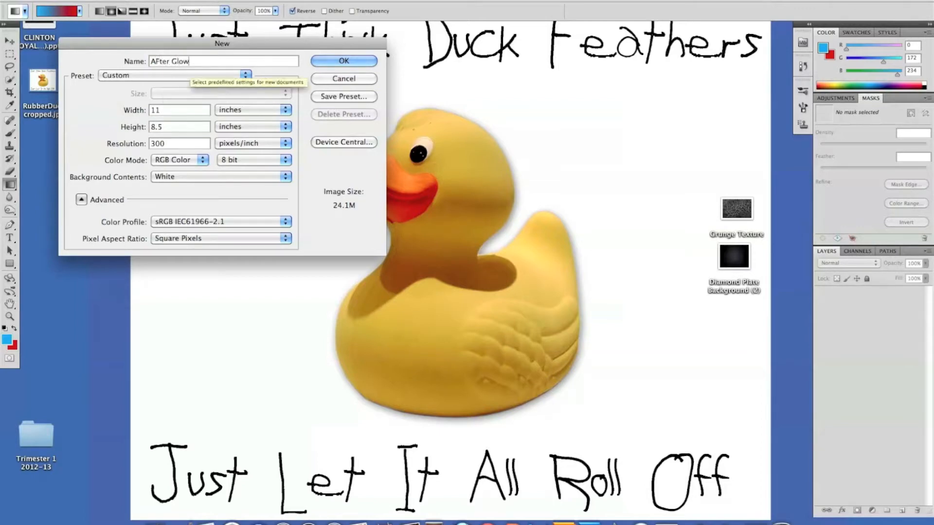
click(315, 61)
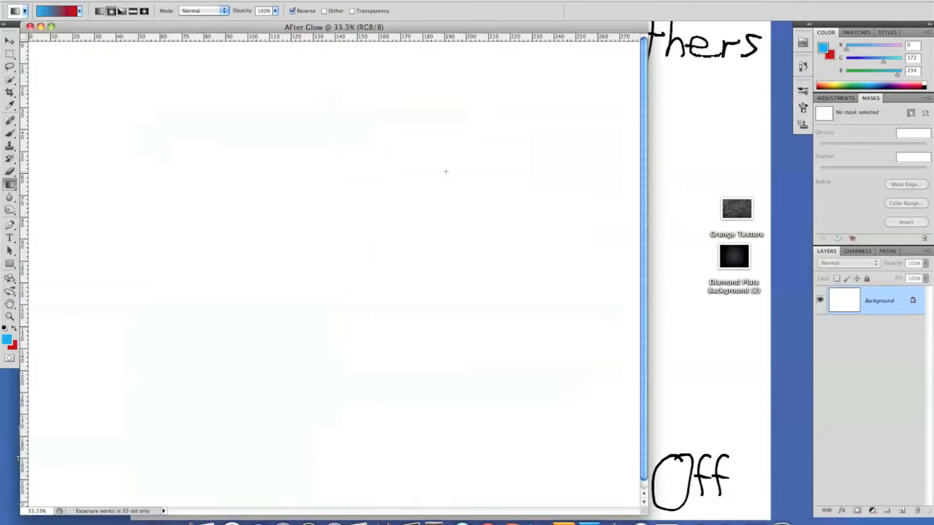
Fill the white background with black (000000) using the Paint Bucket tool
drag(244, 32, 302, 37)
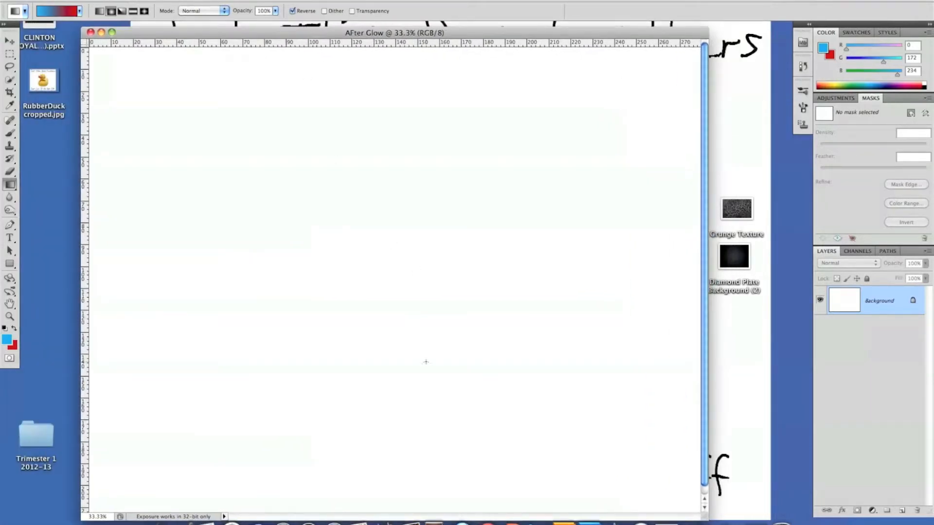
key(z)
drag(428, 366, 405, 350)
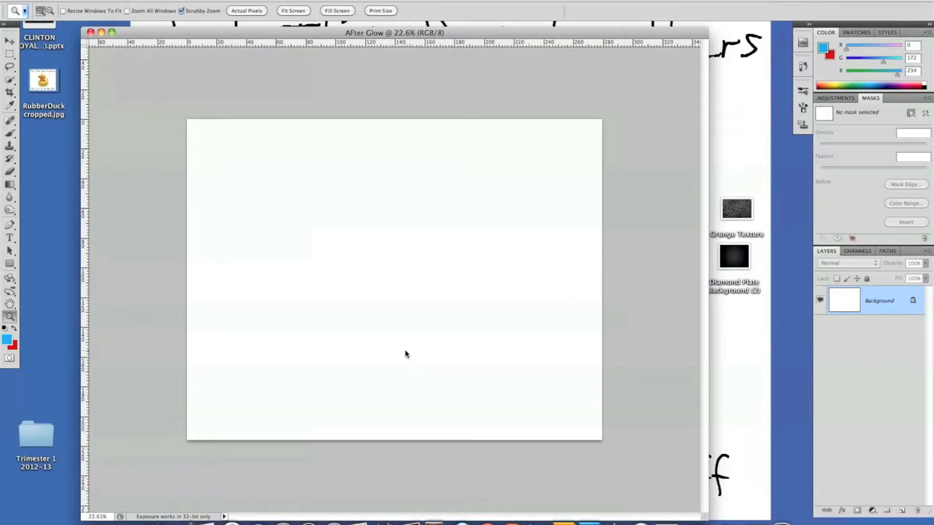
key(g)
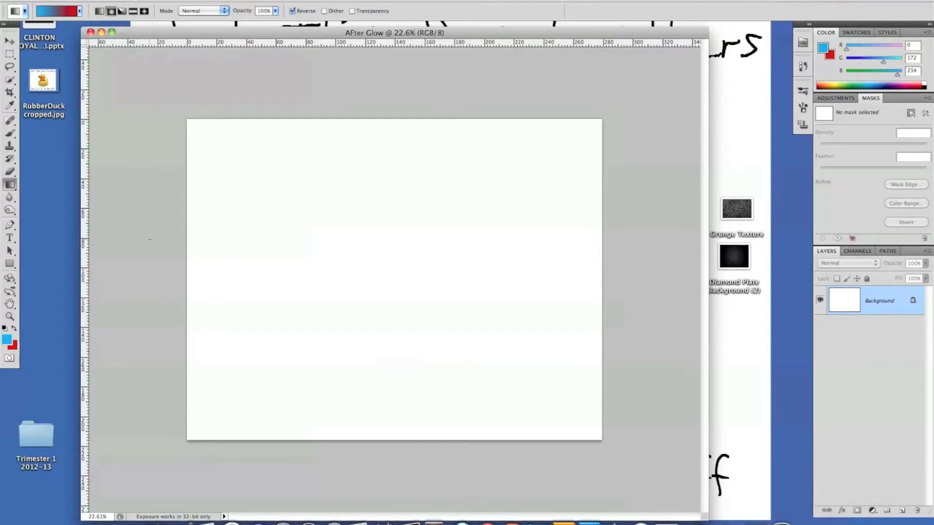
drag(15, 190, 52, 197)
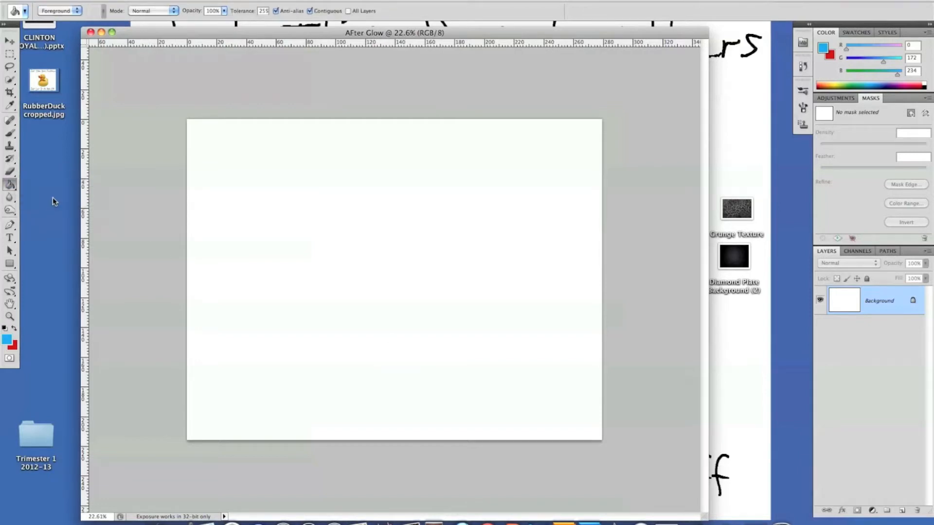
click(7, 339)
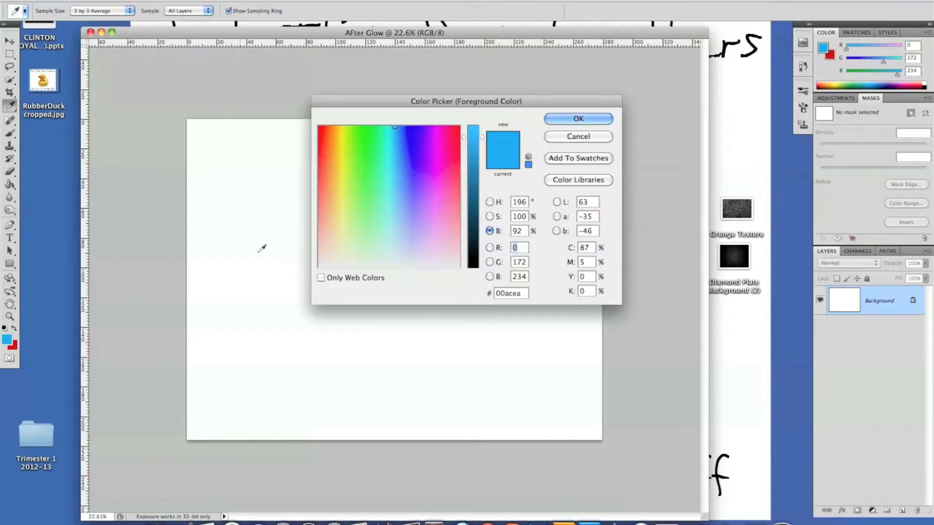
click(473, 263)
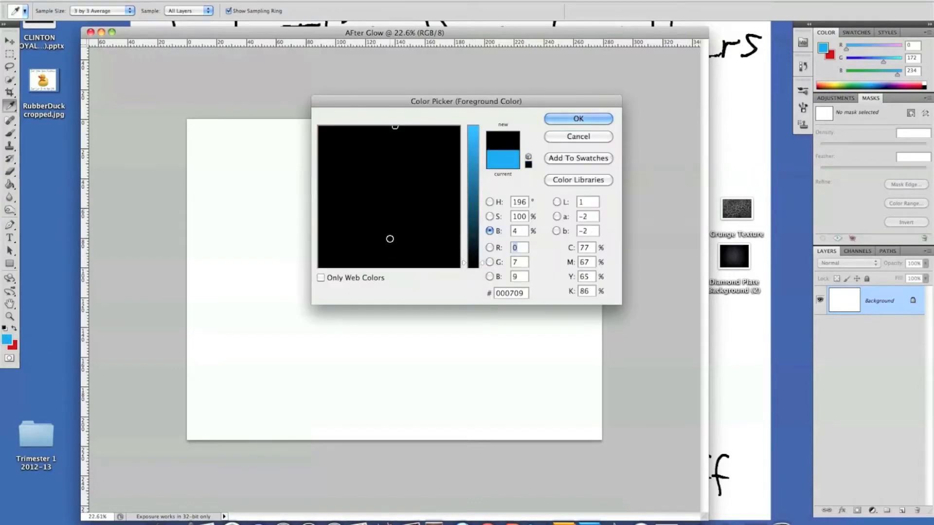
mouse_move(392, 134)
mouse_down()
mouse_move(339, 255)
mouse_move(349, 287)
mouse_up()
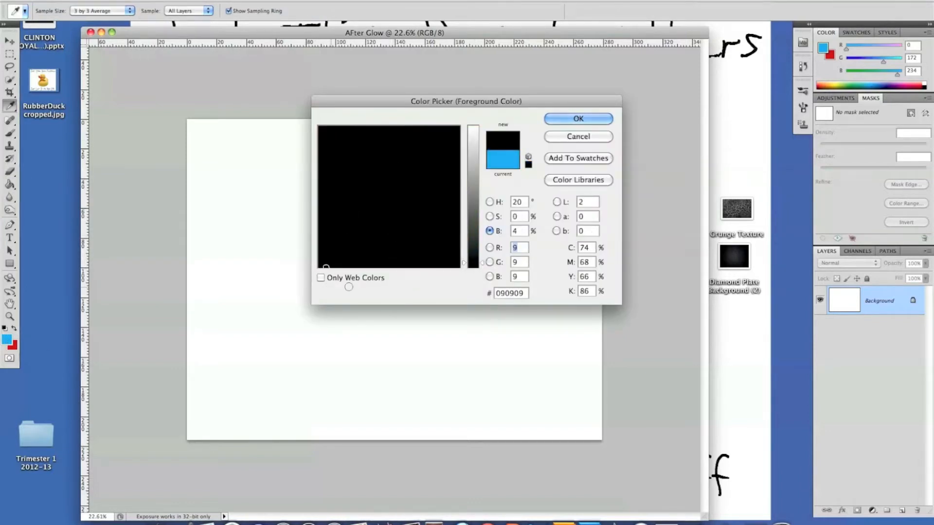
click(466, 267)
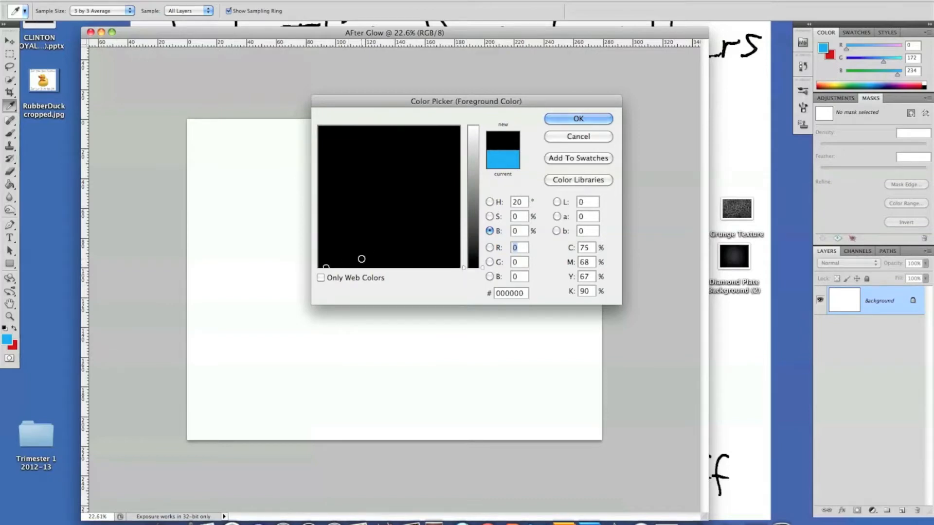
click(578, 118)
key(g)
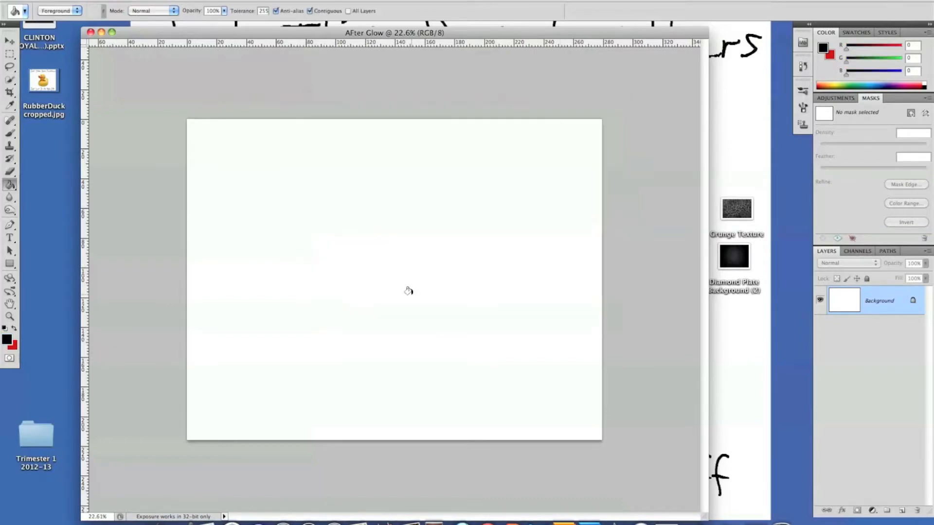
Set up the Type tool with the Bleeding Cowboys font at 150 pt and a white (ffffff) foreground color
key(t)
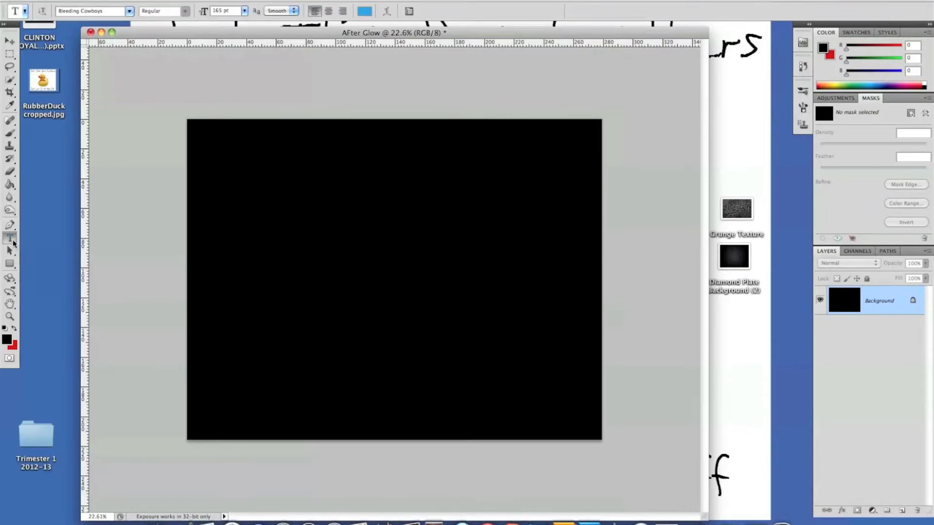
click(129, 11)
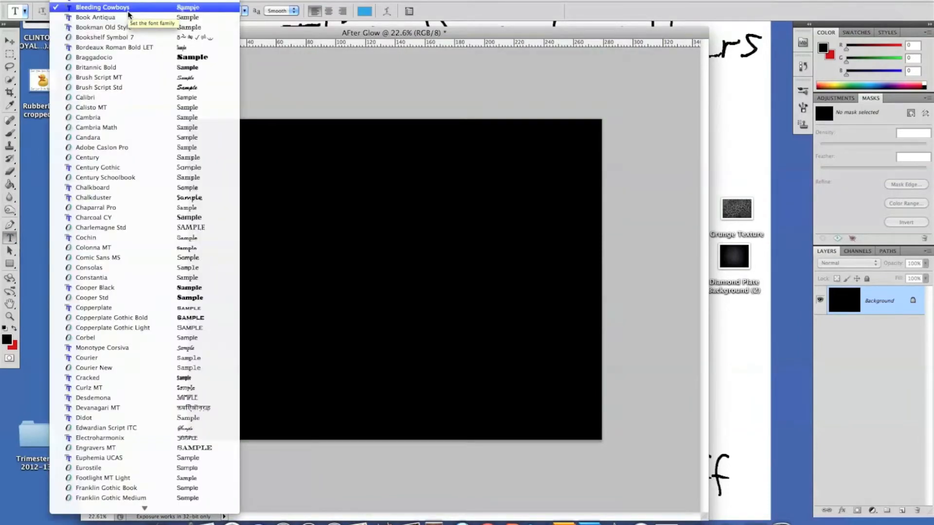
click(129, 11)
text(150)
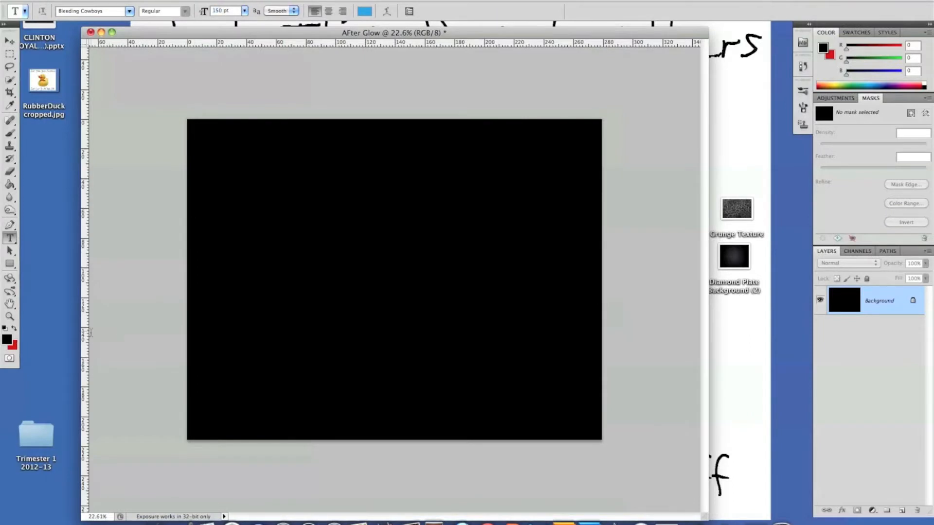
click(14, 328)
click(7, 340)
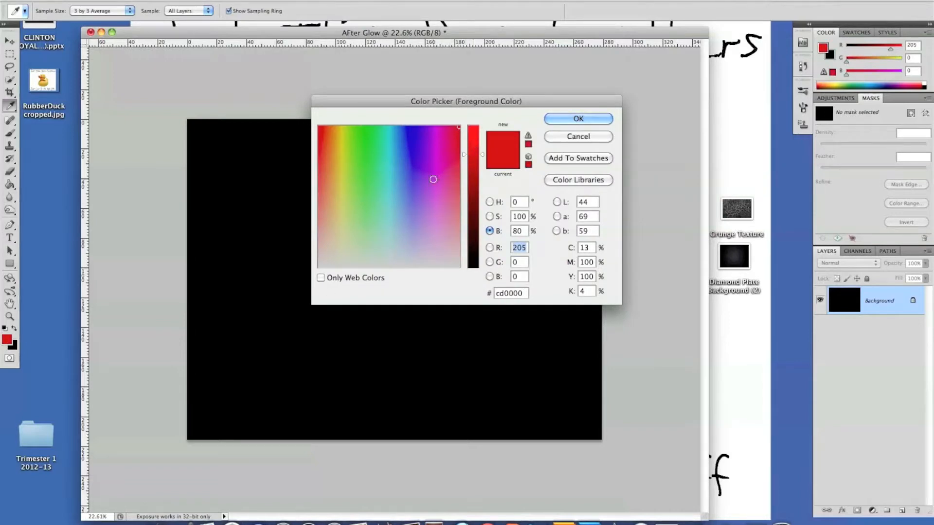
click(374, 266)
click(469, 124)
drag(468, 124, 468, 121)
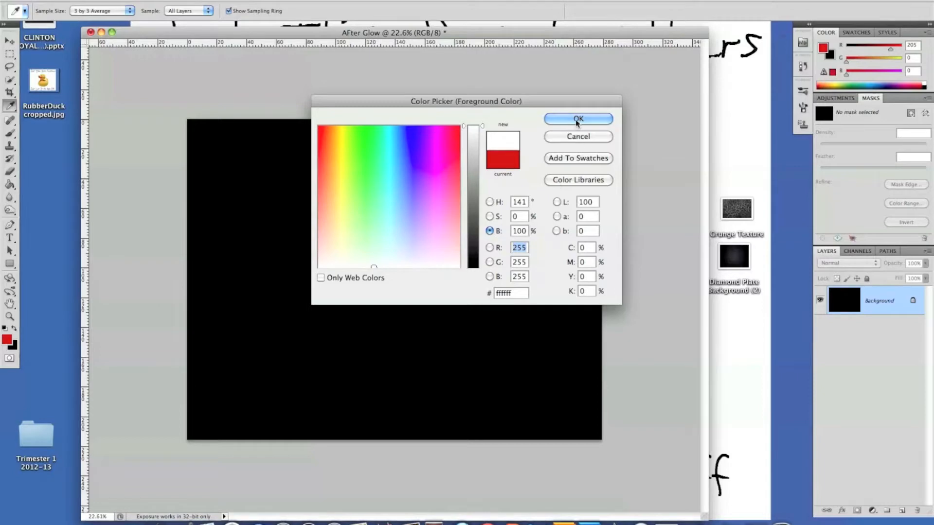
click(577, 119)
Add the text "Clinton" to the canvas and move it to the middle of the black background
click(370, 293)
text(Clinton)
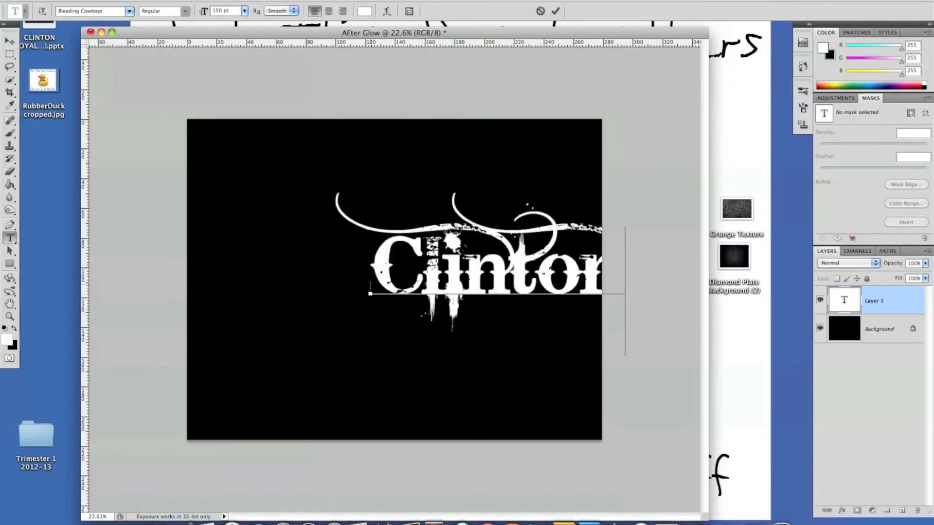
click(9, 41)
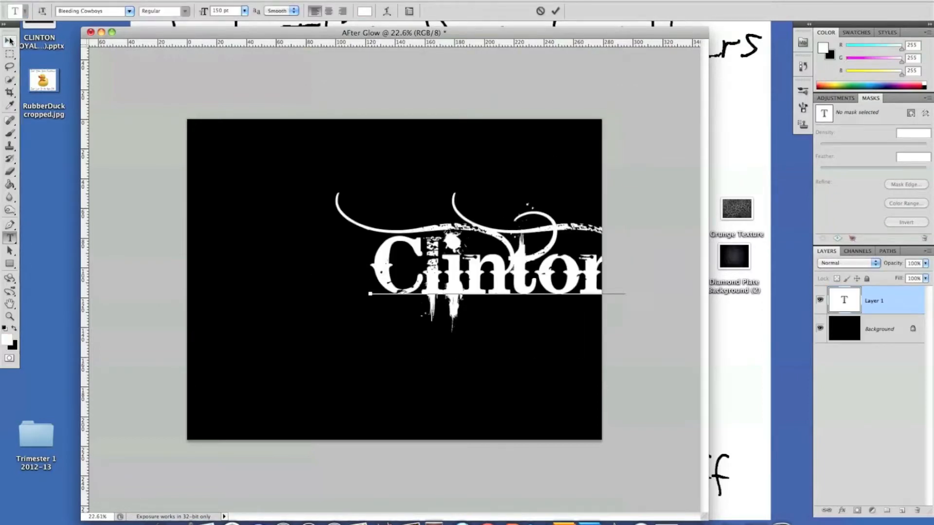
drag(479, 275, 417, 290)
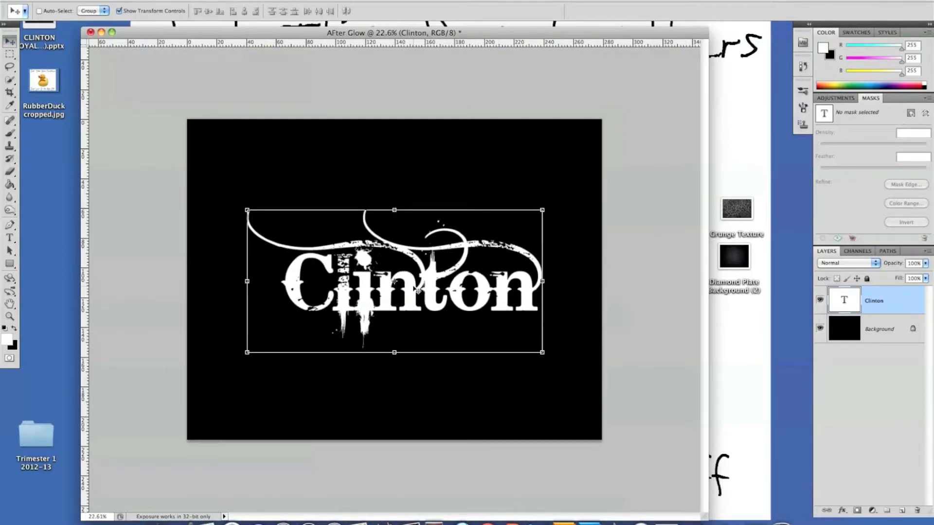
Duplicate the Clinton text layer and hide the copy
key(super+j)
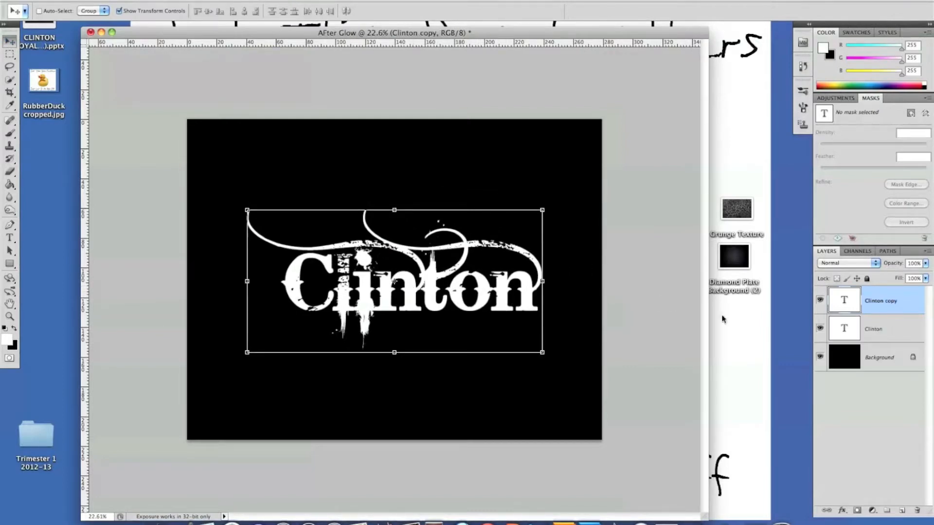
click(821, 300)
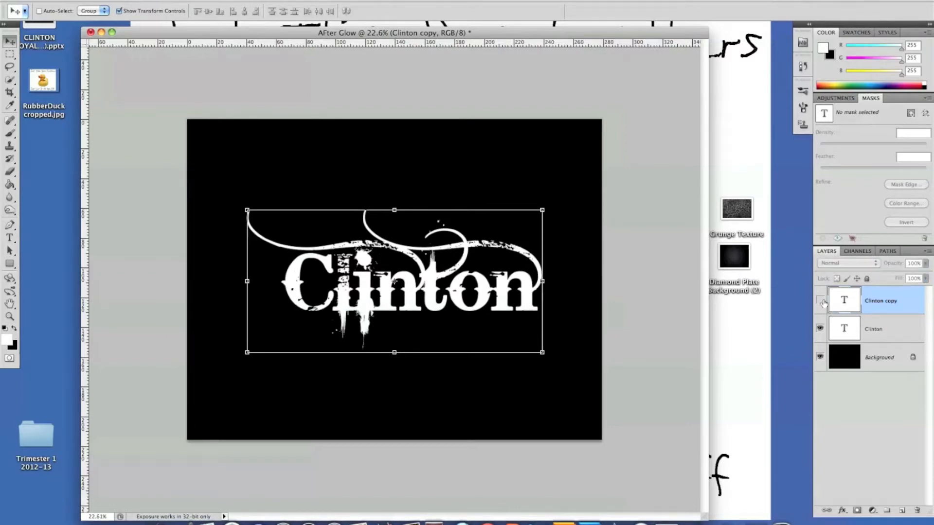
Recolor all the text on the original Clinton layer to pure red (ff0000)
click(879, 329)
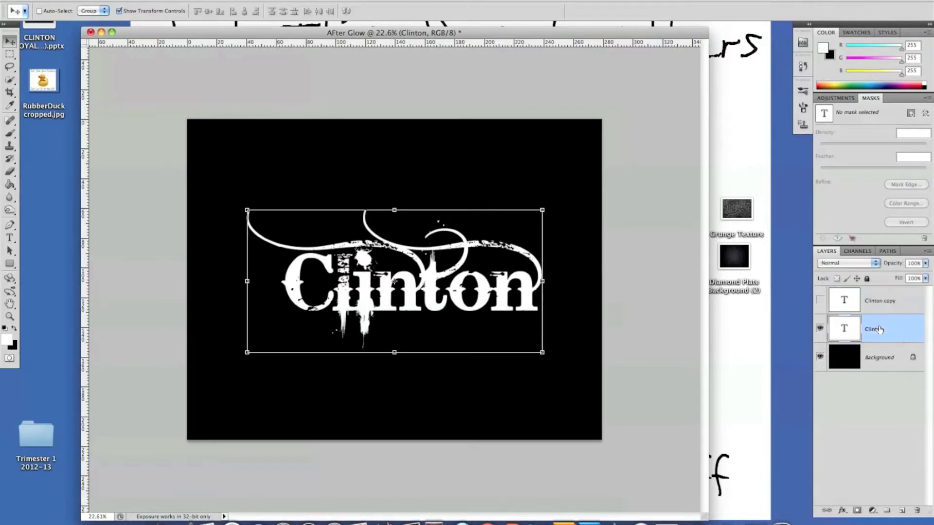
key(t)
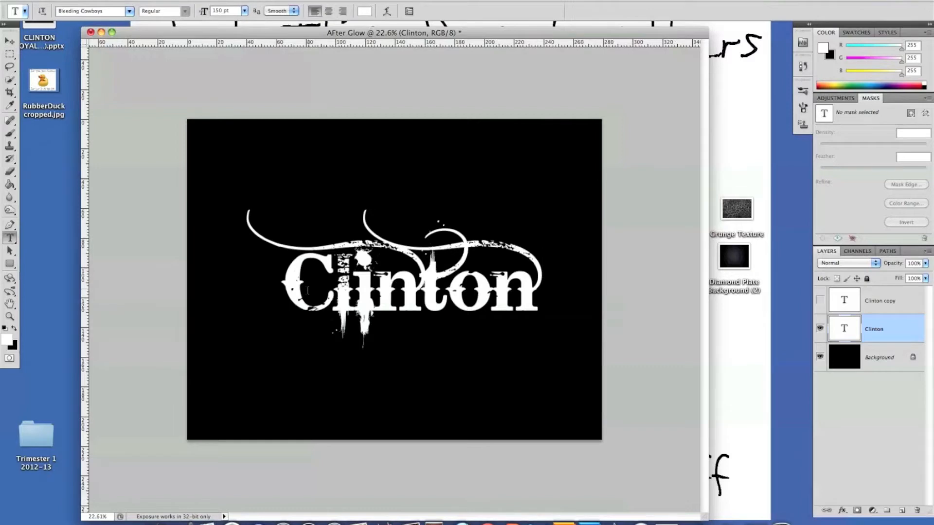
drag(287, 283, 535, 295)
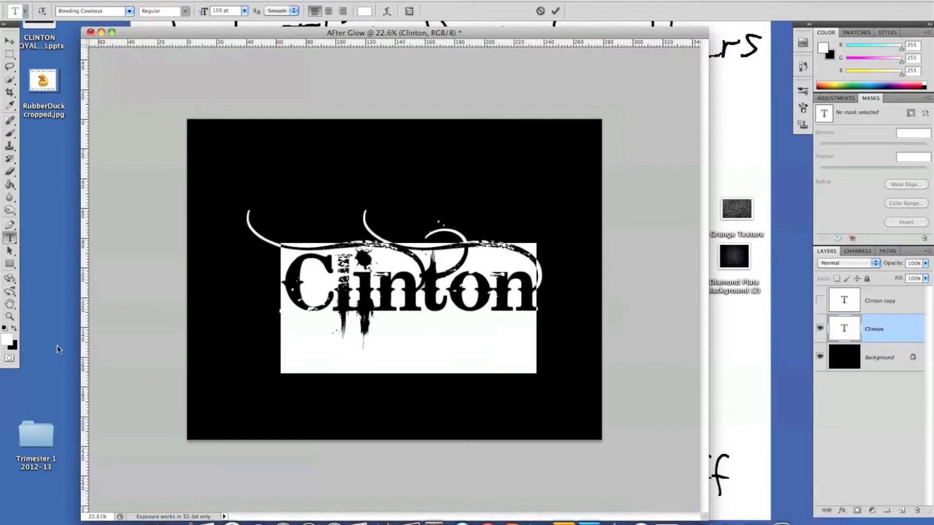
click(7, 339)
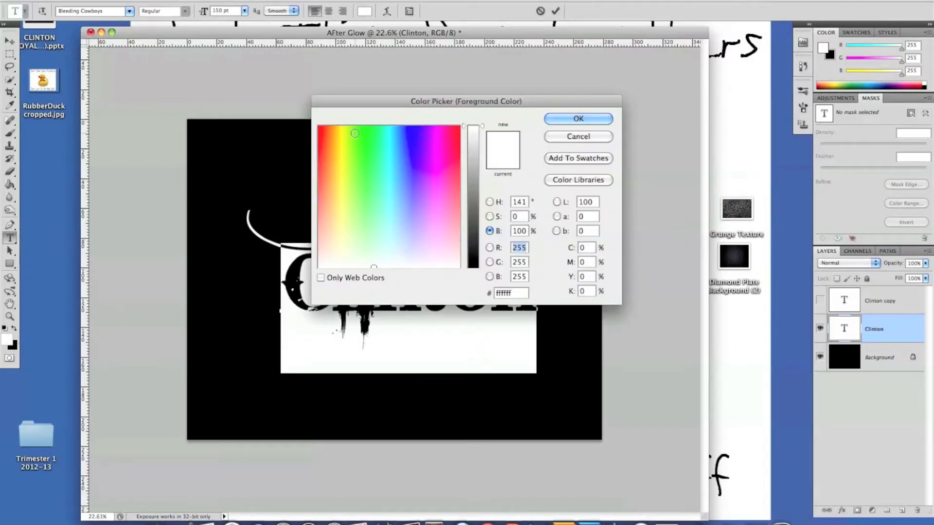
drag(426, 146, 460, 126)
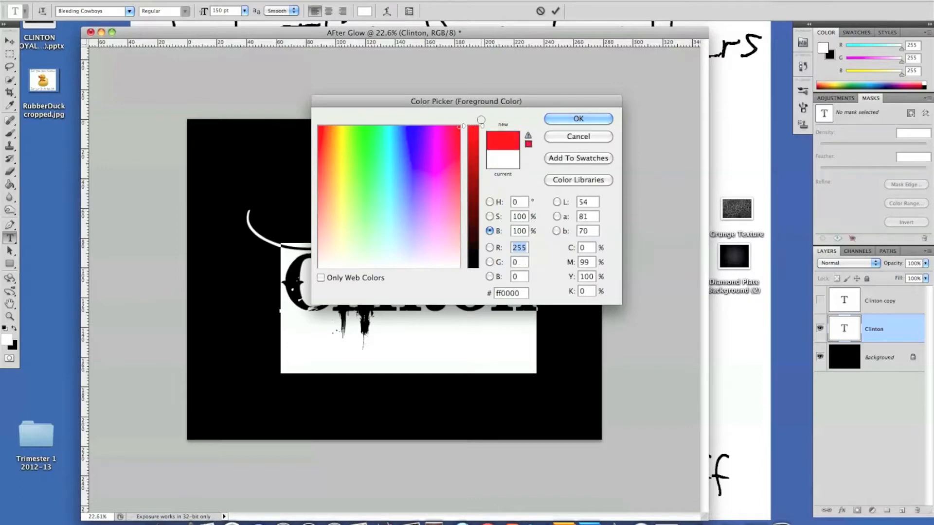
double_click(520, 292)
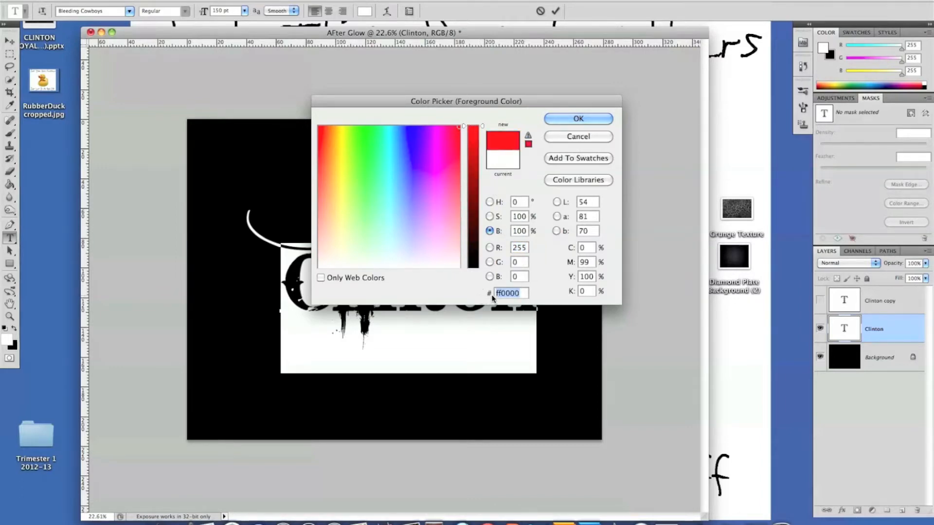
key(Return)
click(519, 296)
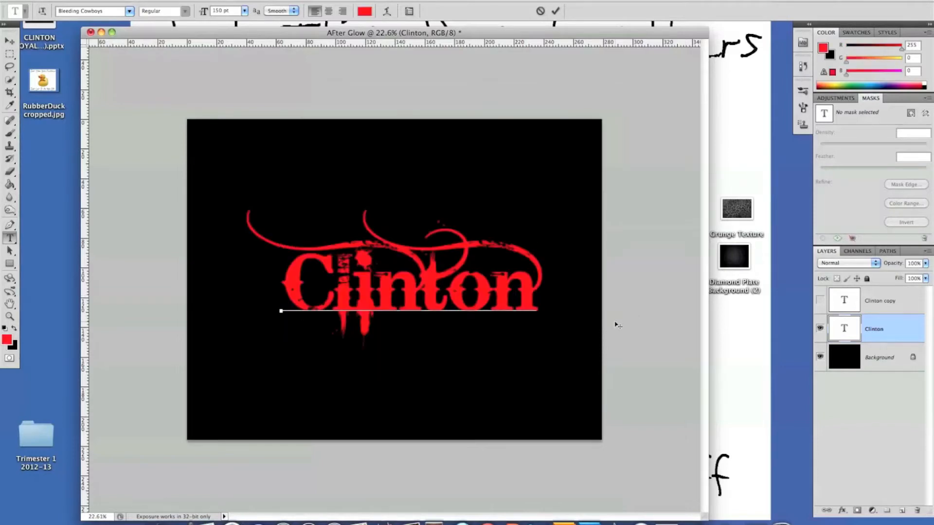
Toggle the visibility of the Clinton copy layer to compare the white and red text, leaving the copy hidden
click(821, 302)
click(822, 302)
click(821, 303)
click(821, 302)
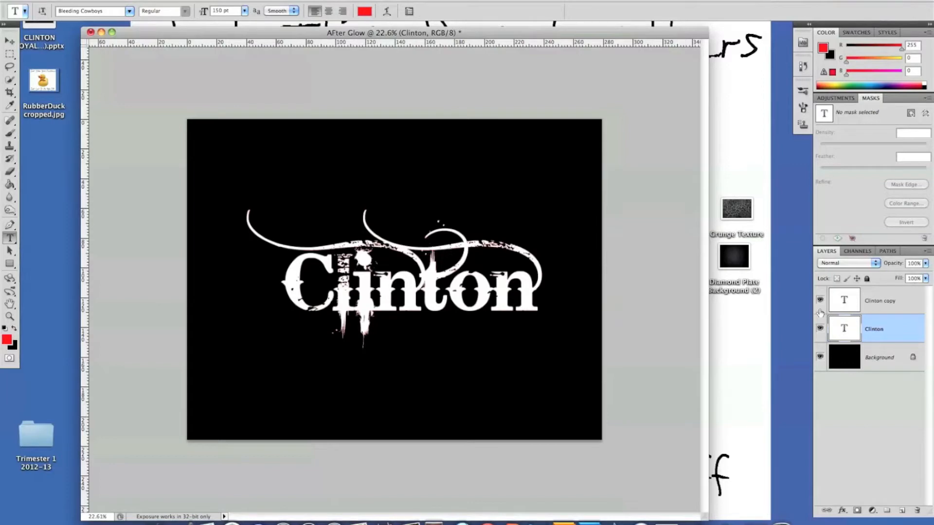
click(820, 301)
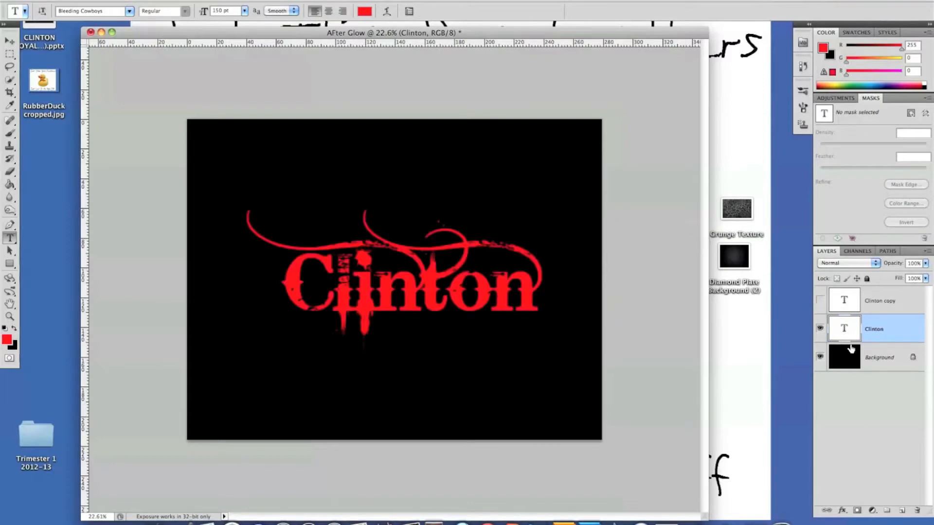
Merge the red Clinton text layer with the Background, then duplicate the merged layer and hide the copy
shift+click(879, 364)
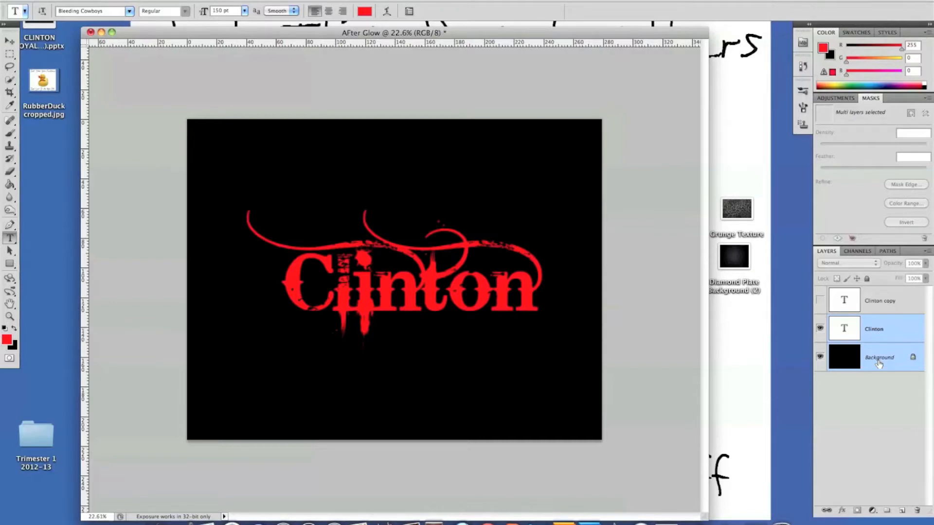
key(super+e)
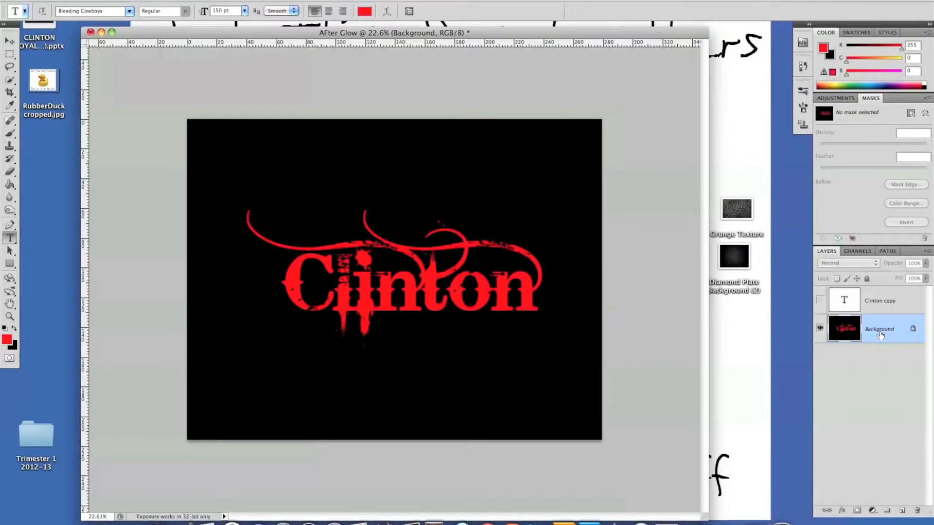
key(super+j)
Apply the Wind filter to the original Background layer with the Wind method and direction From the Right
click(860, 363)
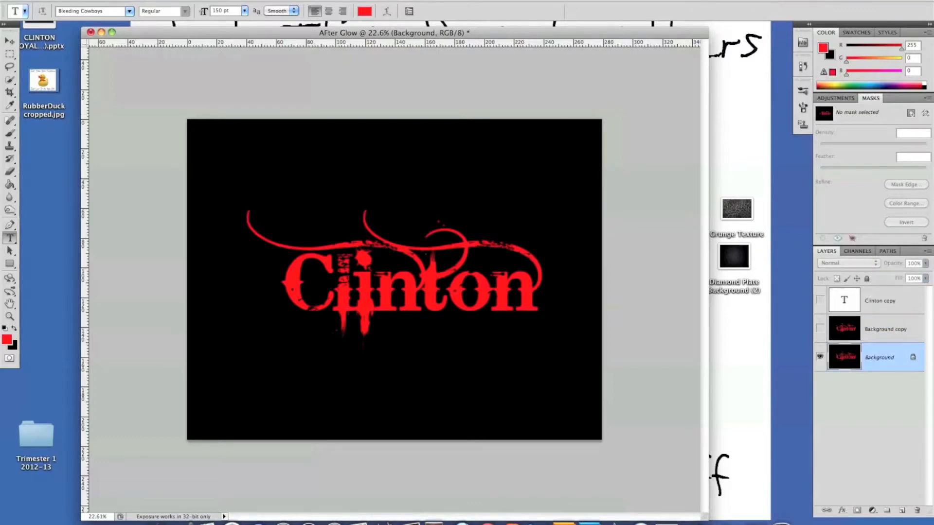
click(233, 0)
mouse_move(265, 180)
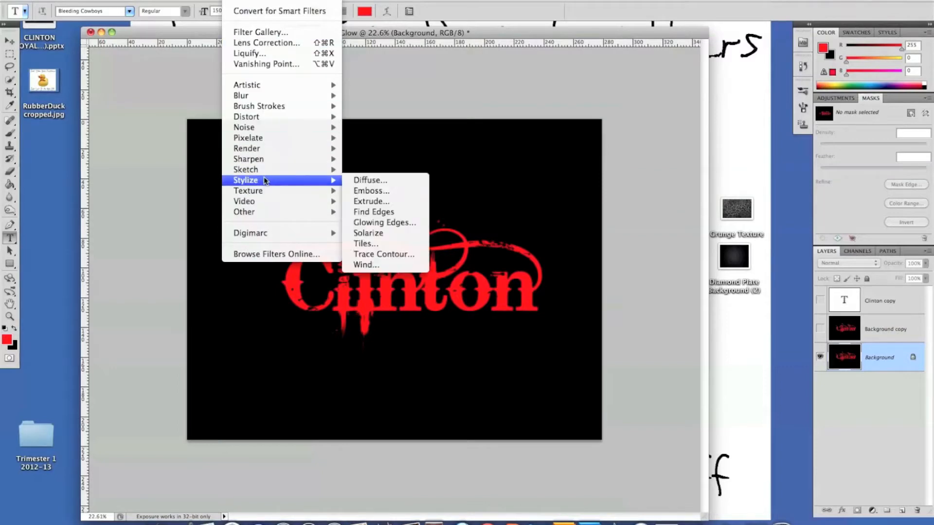
click(370, 265)
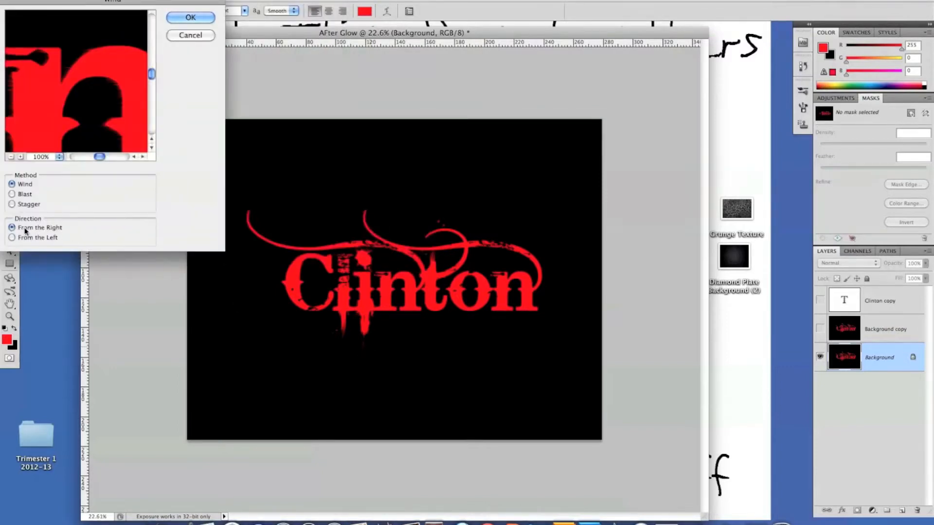
click(193, 18)
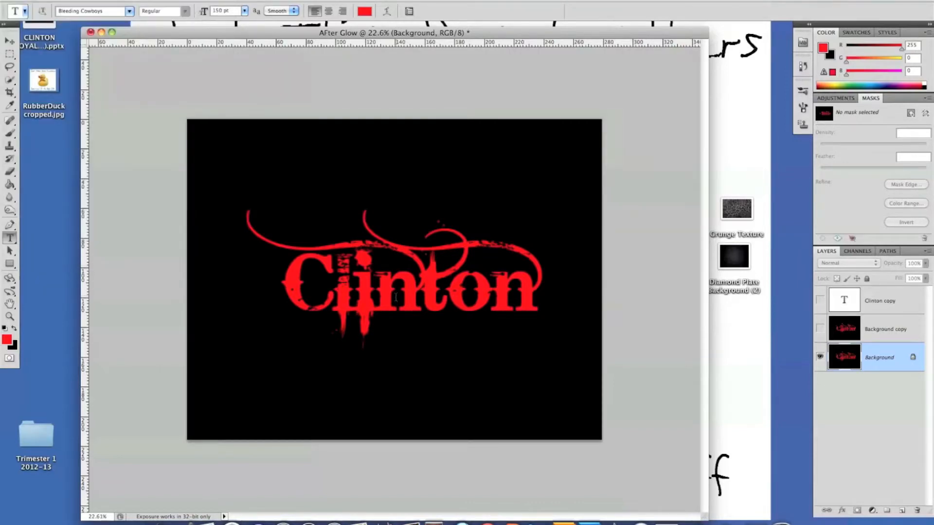
Repeat the last Wind filter on the Background layer to lengthen the streaks from the right
click(235, 1)
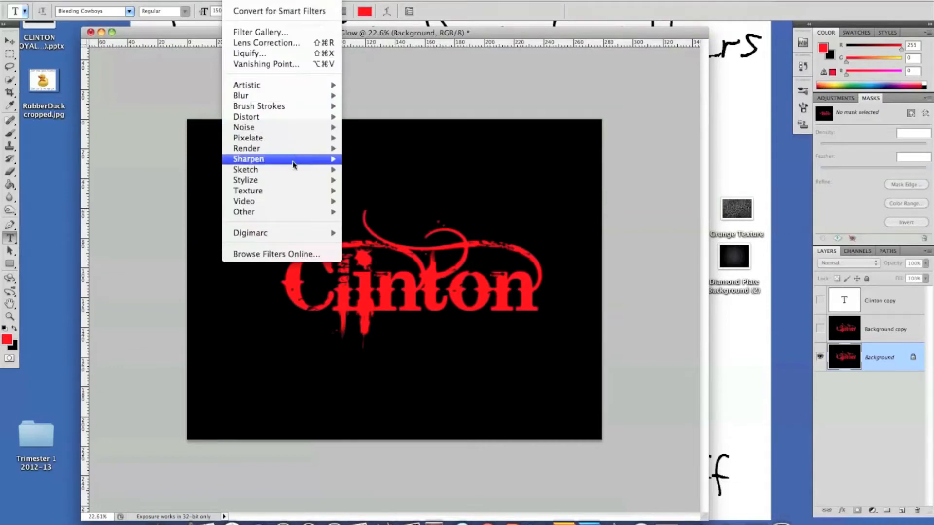
mouse_move(298, 181)
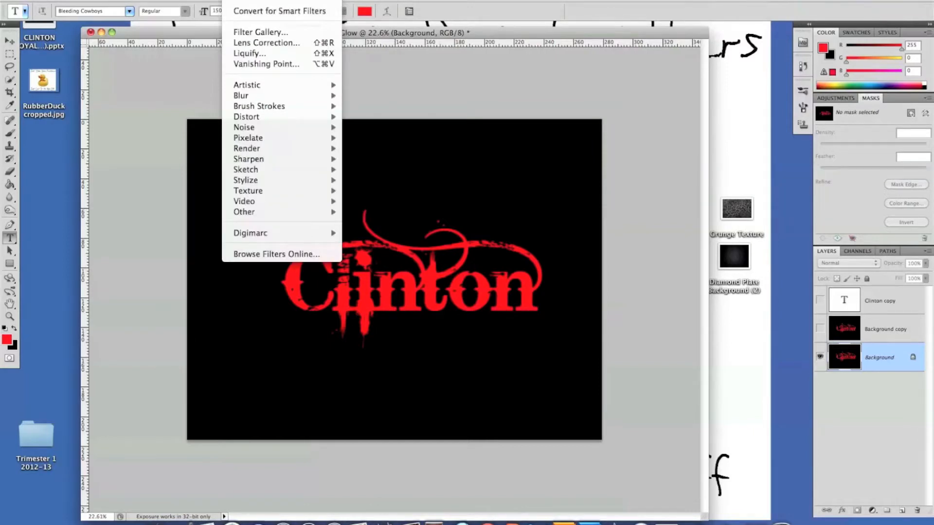
click(303, 0)
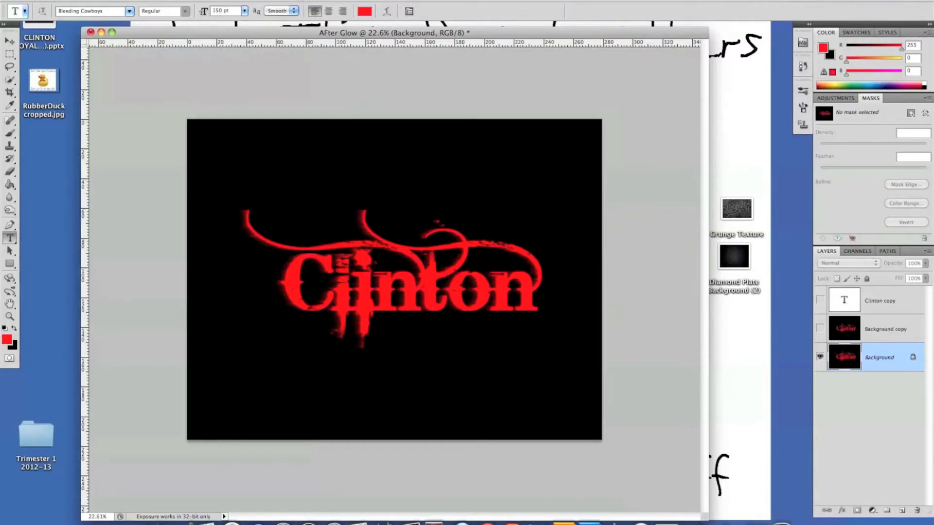
key(super+f)
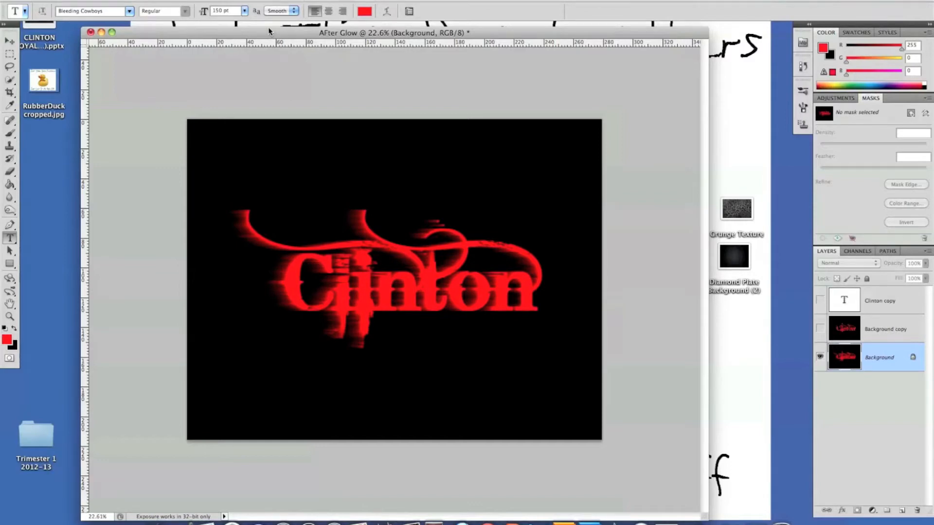
Apply the Wind filter to the Background layer again with the direction changed to From the Left
click(235, 0)
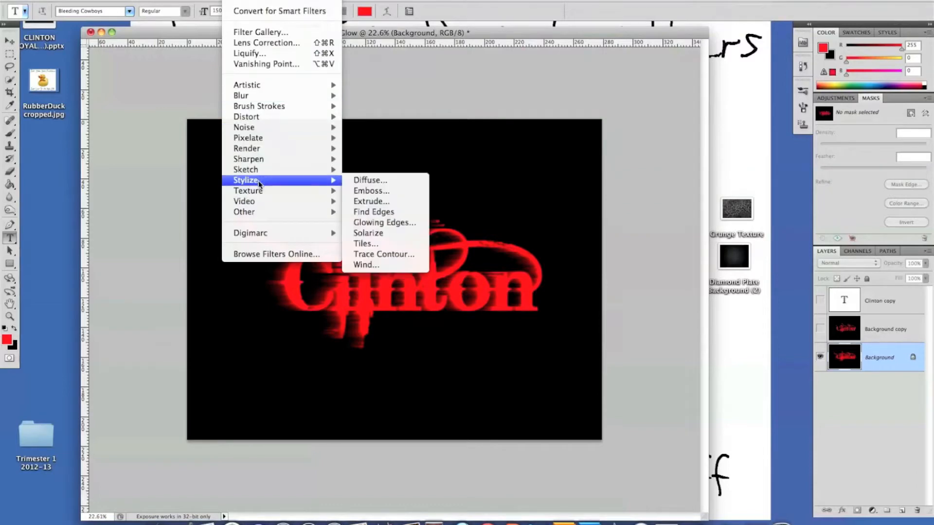
click(377, 266)
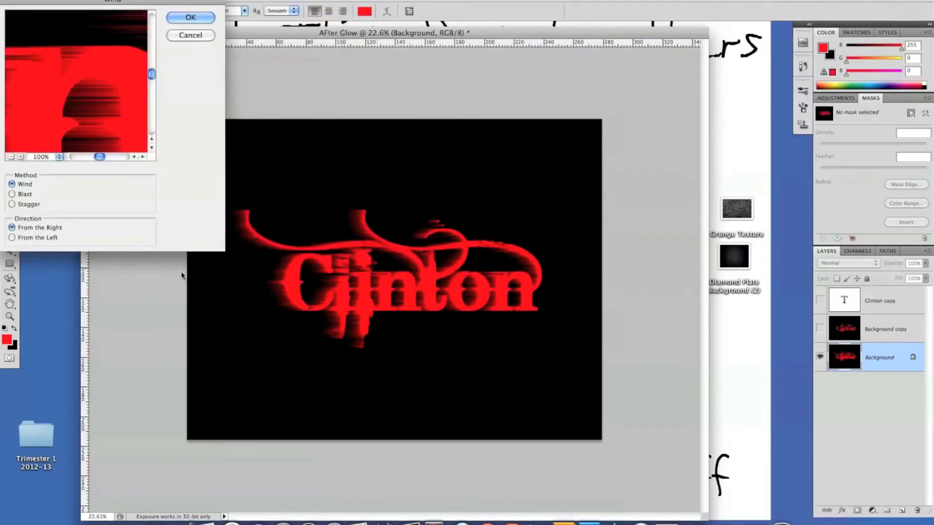
click(12, 237)
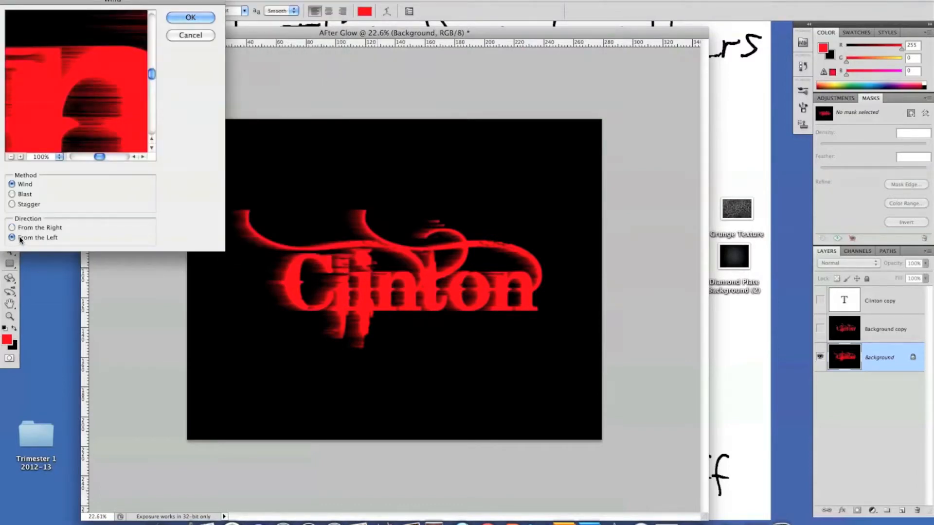
click(190, 17)
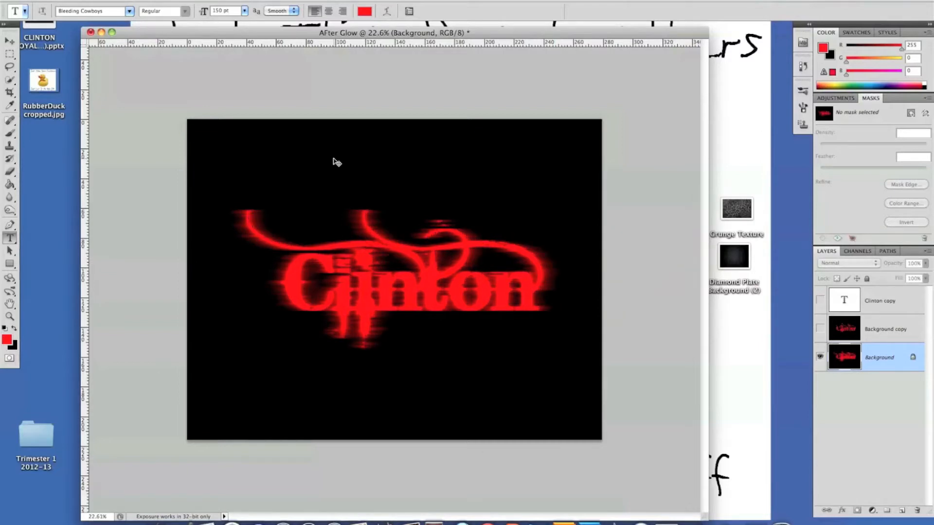
Select and show the Background copy layer, and rotate the whole canvas 90° clockwise
click(868, 334)
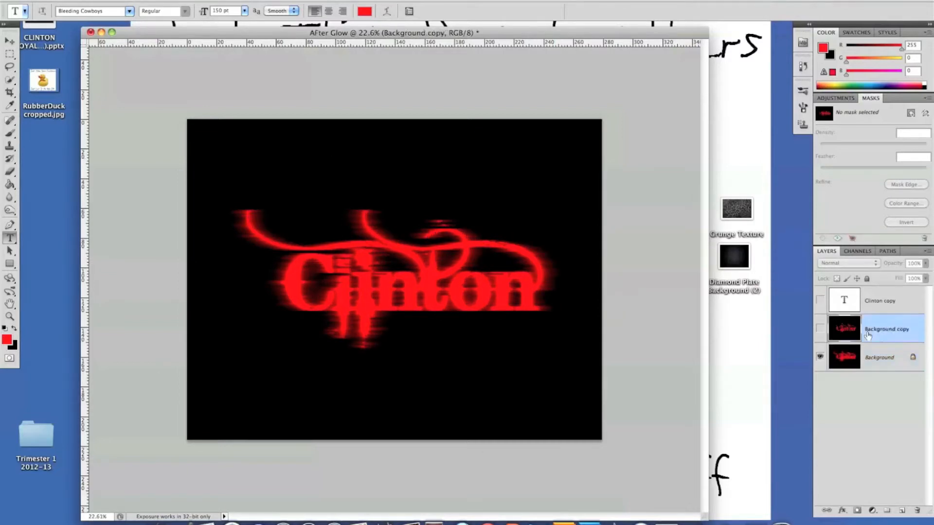
click(822, 330)
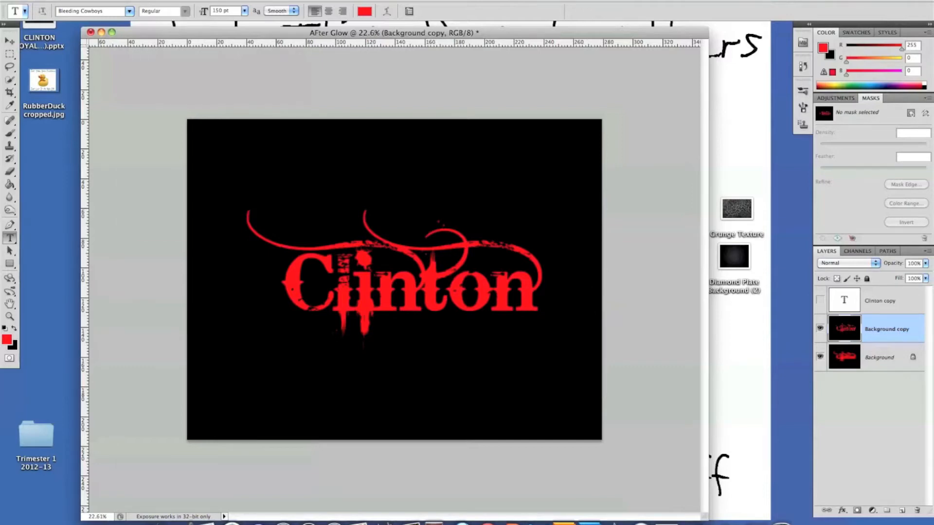
click(137, 0)
mouse_move(176, 96)
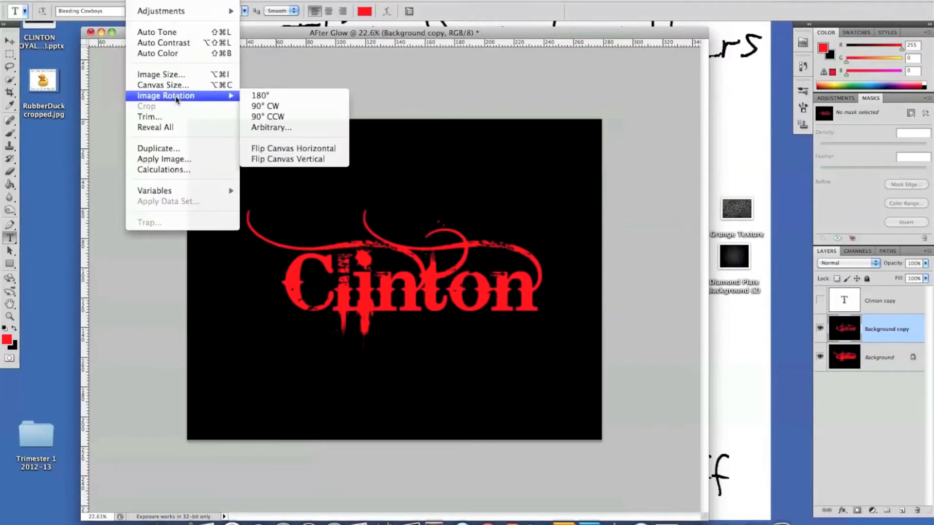
click(272, 107)
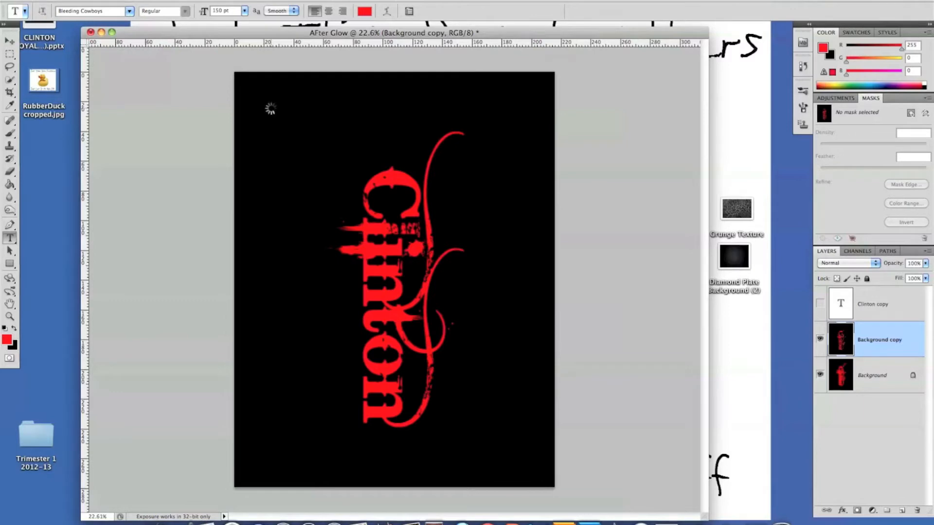
Apply the Wind filter to the Background copy layer From the Left, then From the Right
key(super+f)
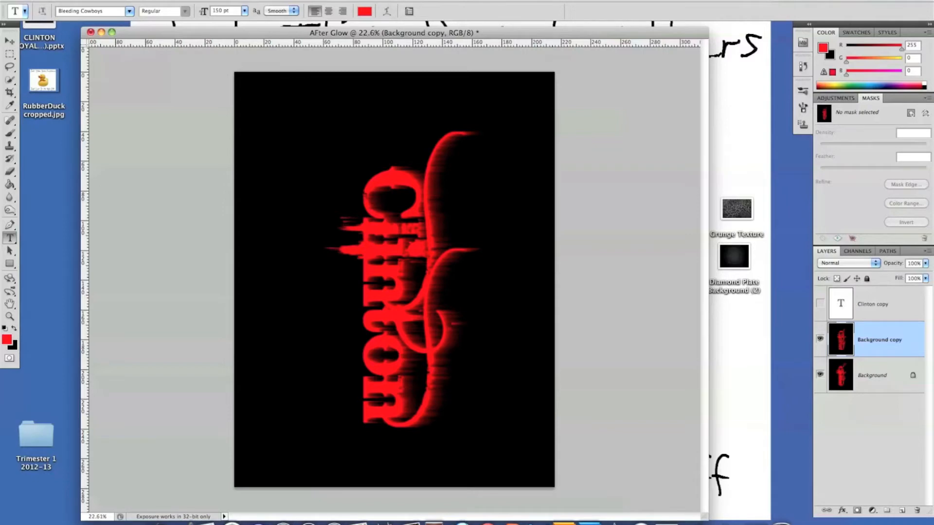
click(234, 0)
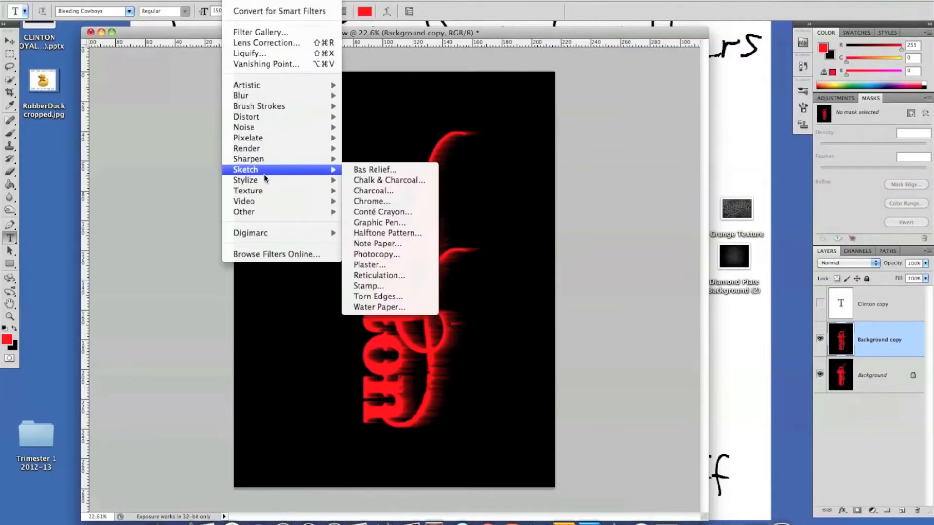
mouse_move(277, 180)
click(375, 265)
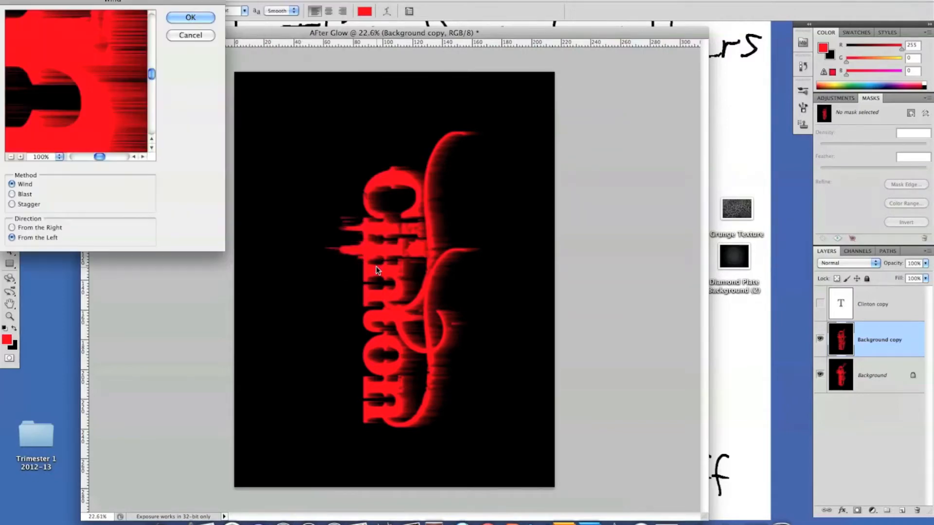
click(12, 228)
click(188, 18)
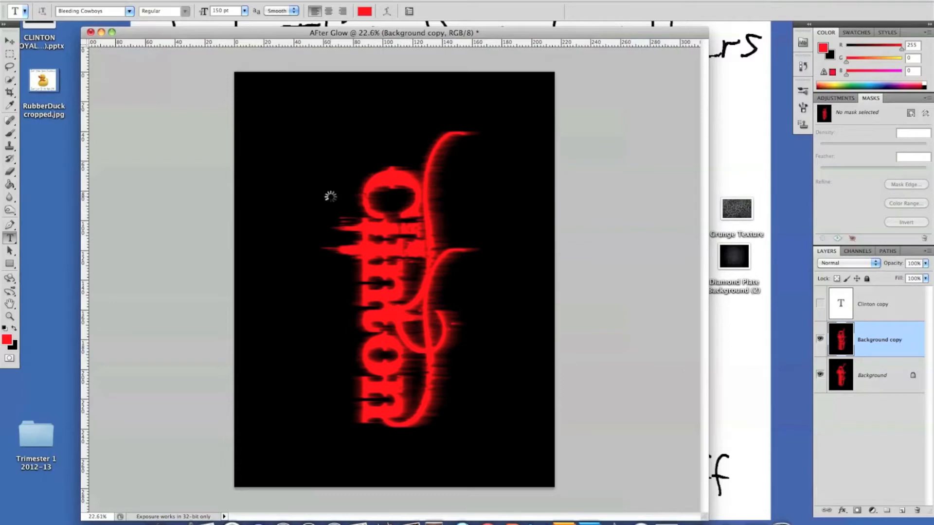
Rotate the canvas 90° counterclockwise so the text reads horizontally
click(137, 1)
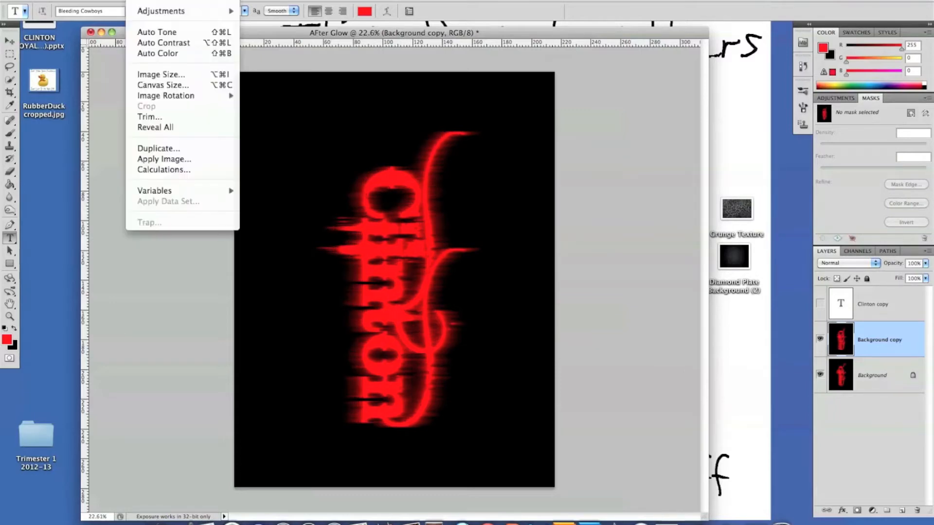
mouse_move(185, 98)
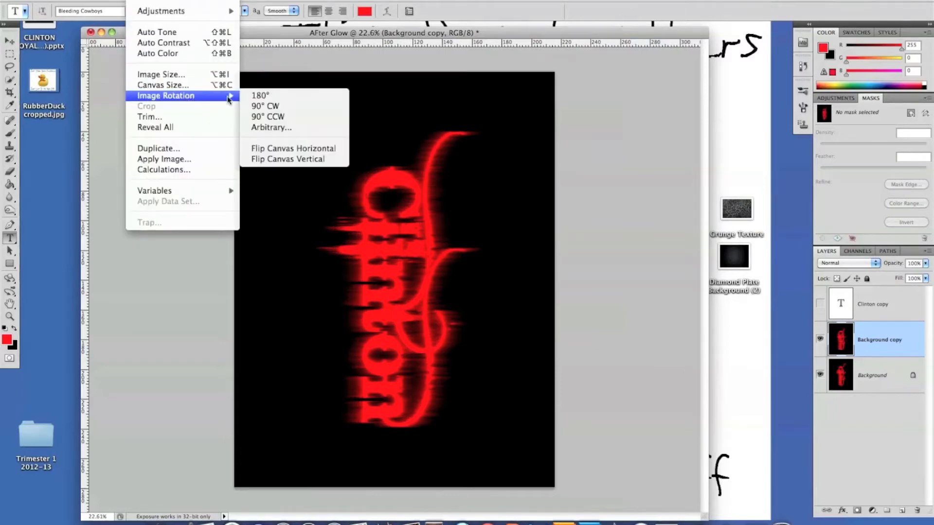
click(275, 117)
Toggle the visibility of the Background copy layer to compare the vertical and horizontal streaks, leaving the copy shown
click(820, 331)
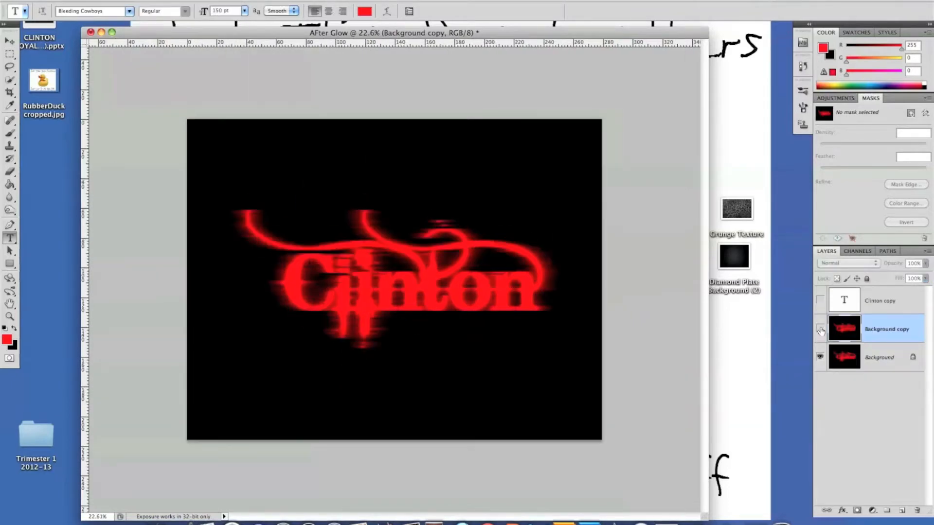
click(820, 331)
click(821, 330)
click(821, 330)
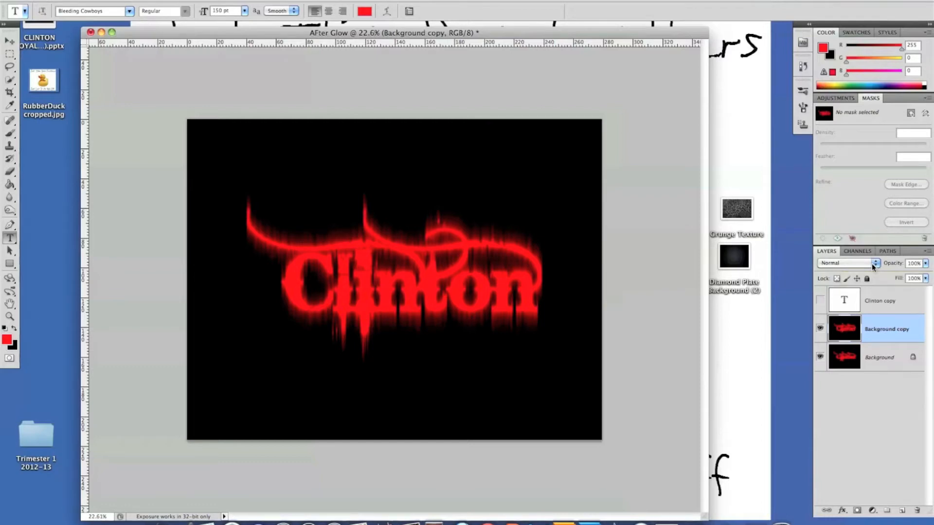
Set the Background copy layer's blend mode to Screen and merge it with the Background
click(873, 265)
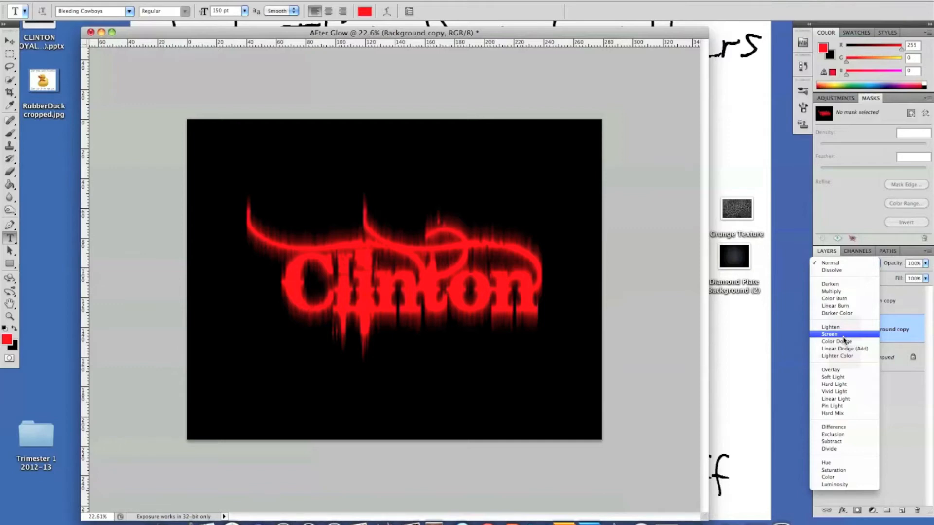
click(863, 337)
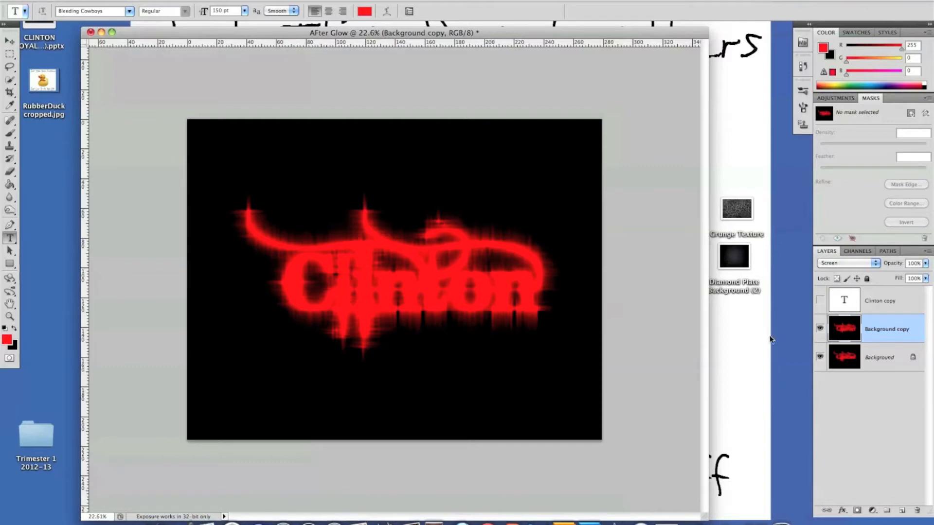
shift+click(888, 357)
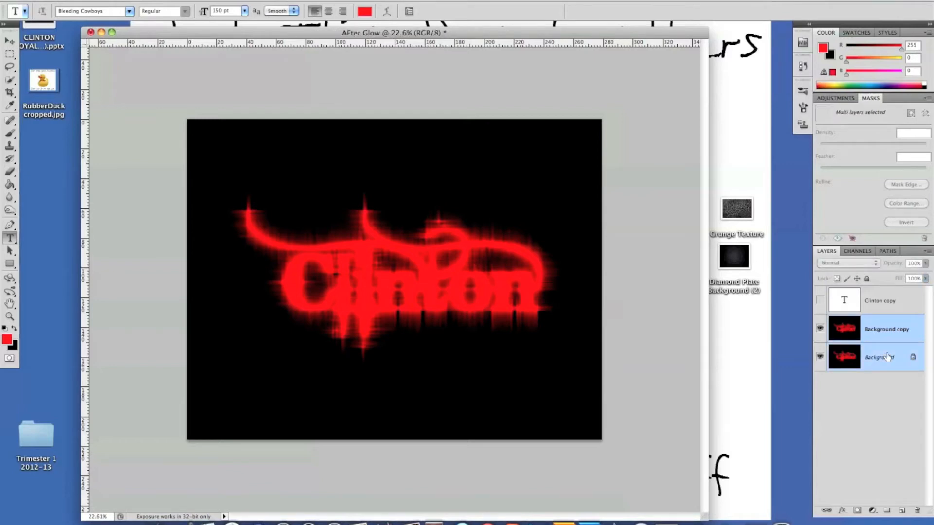
key(super+e)
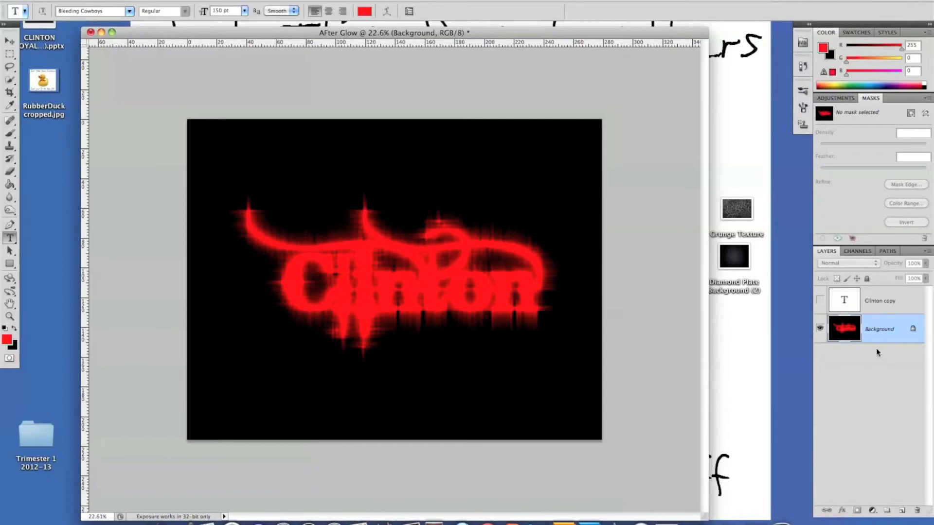
Show the Clinton copy text layer and give it an Inner Shadow with 100% opacity and 10% choke
click(820, 301)
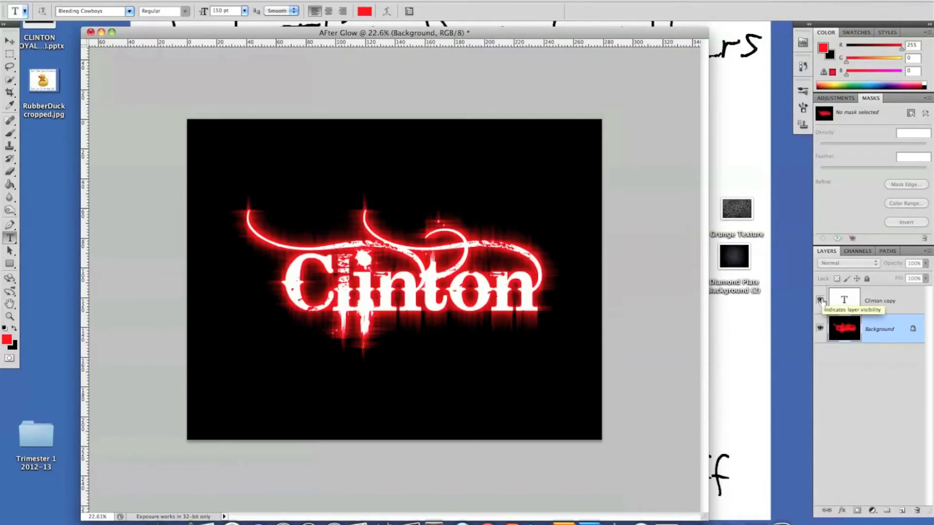
click(879, 304)
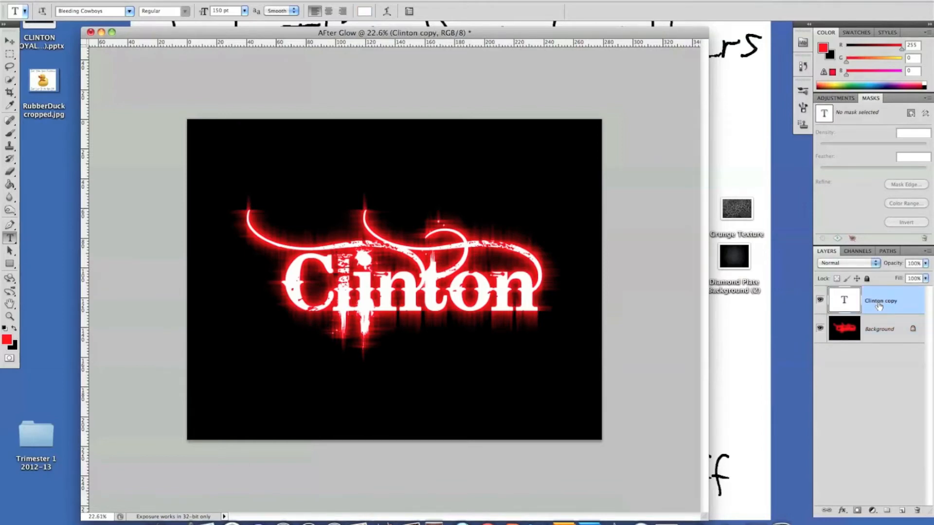
click(843, 511)
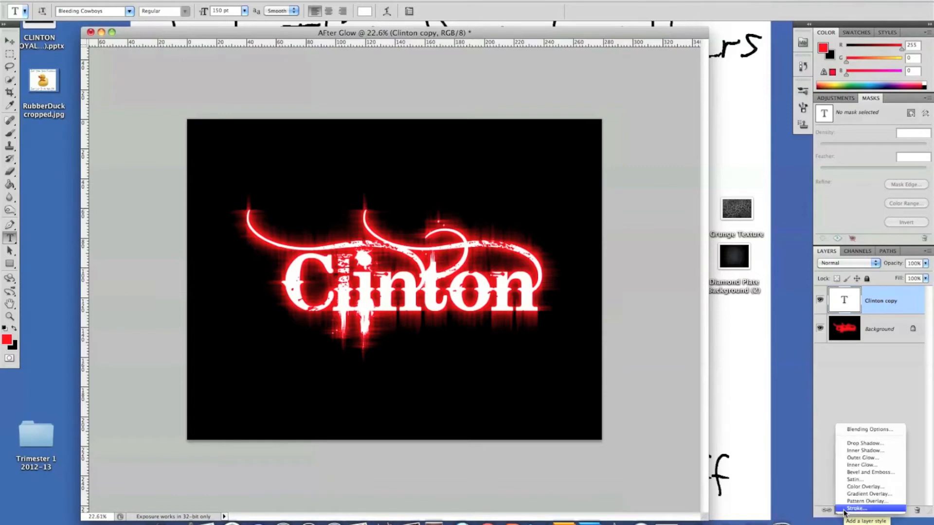
click(862, 451)
drag(391, 86, 504, 87)
drag(589, 134, 606, 134)
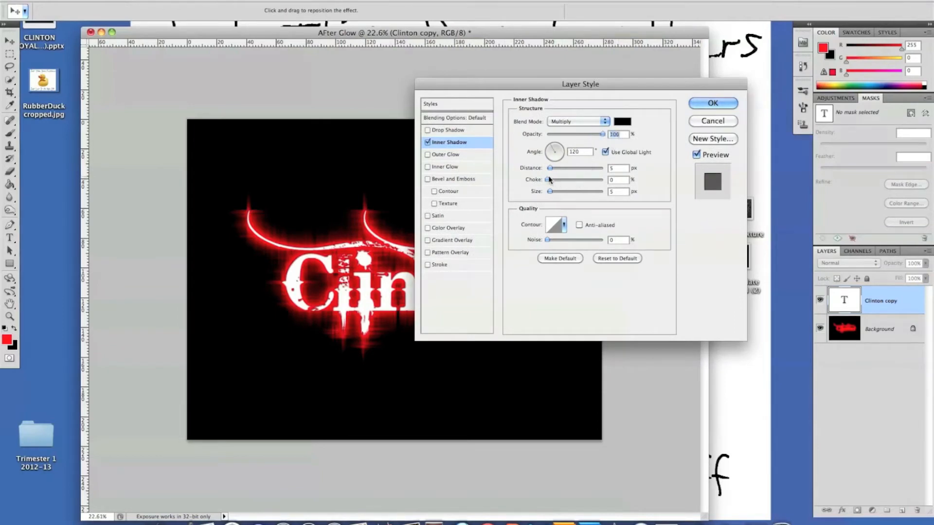
drag(549, 180, 553, 178)
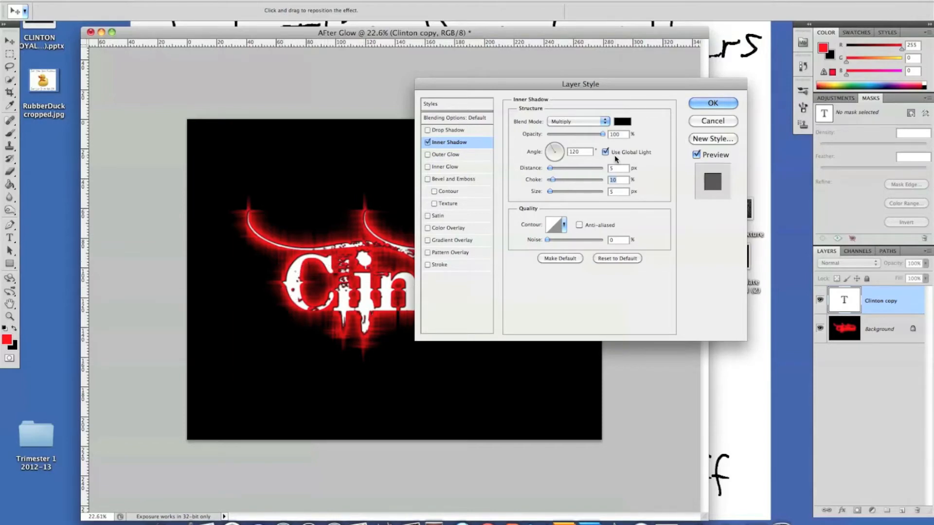
click(697, 104)
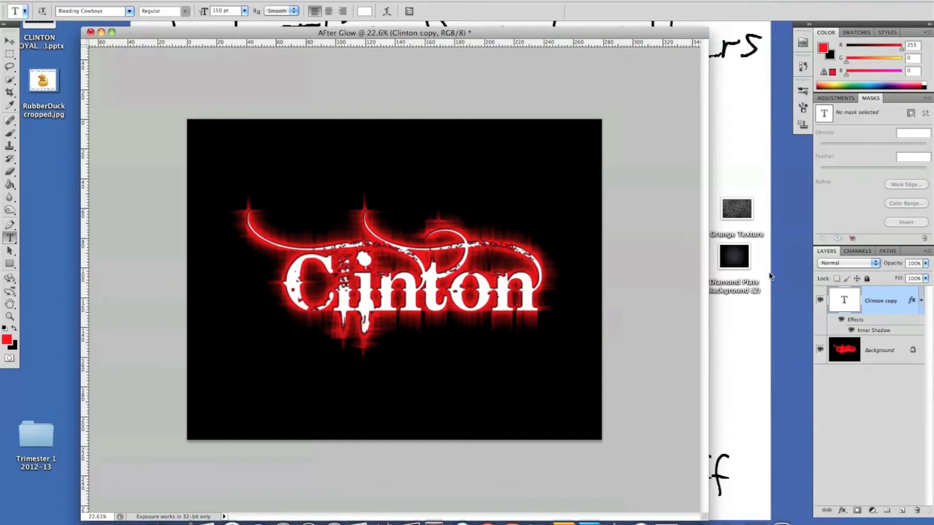
Open the Grunge Texture and Diamond Plate Background (2) images from the desktop in Photoshop
click(745, 207)
click(738, 266)
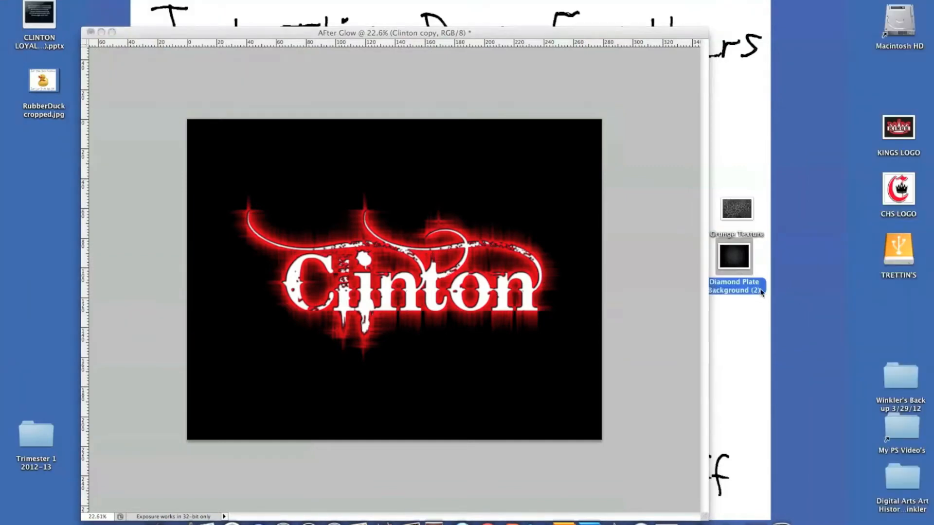
super+click(730, 204)
drag(731, 206, 608, 516)
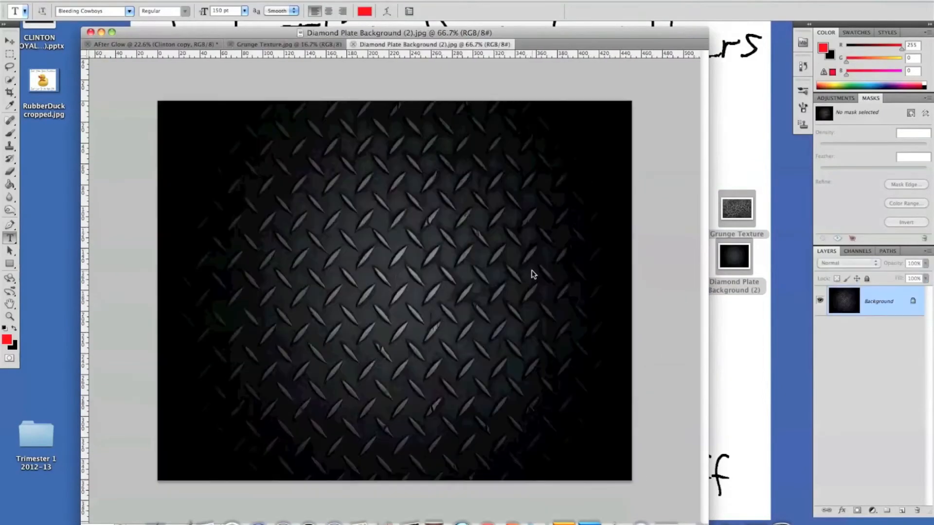
Copy the diamond plate image into the After Glow document as a new layer above the text
key(v)
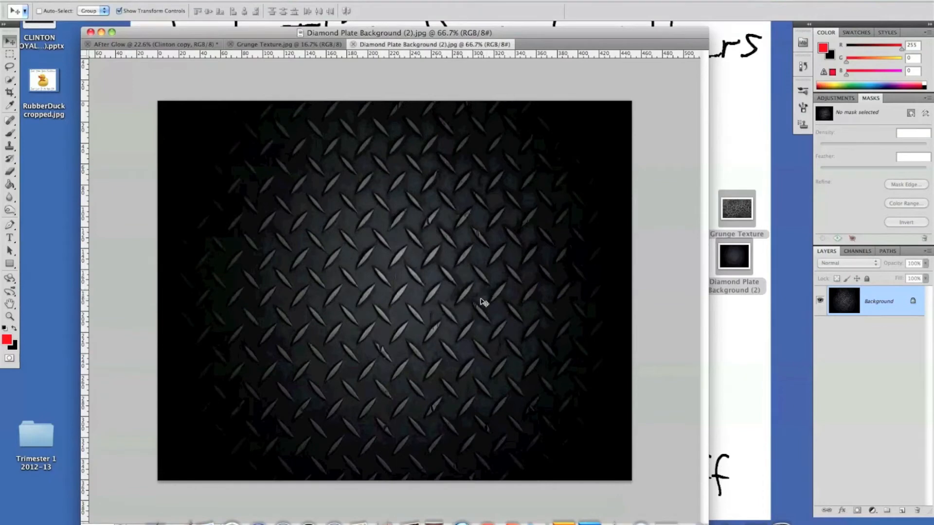
mouse_move(425, 336)
mouse_down()
mouse_move(221, 198)
mouse_move(111, 59)
mouse_move(144, 47)
mouse_move(419, 322)
mouse_up()
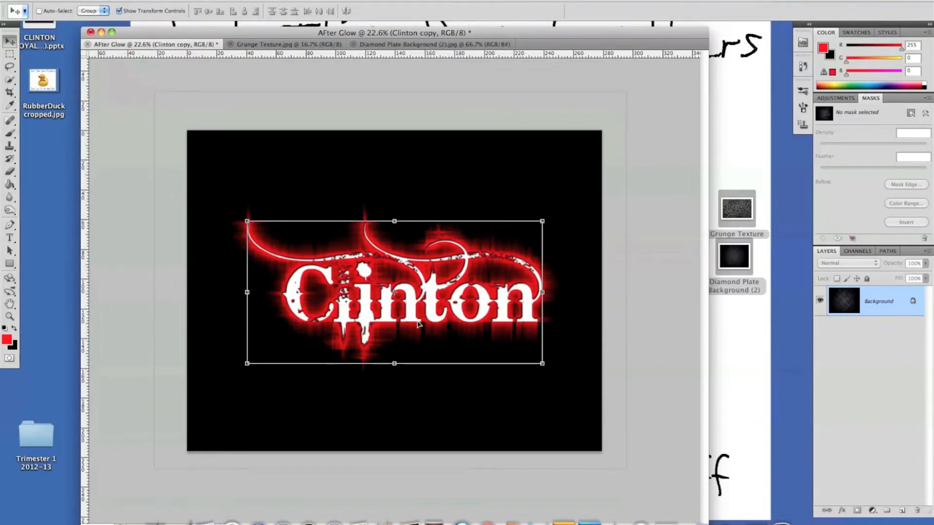
drag(419, 325, 417, 324)
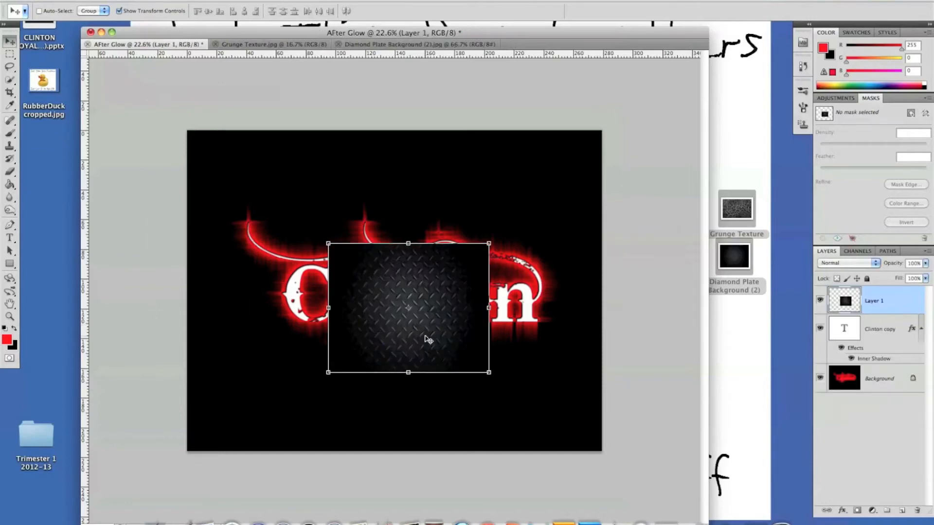
Align the diamond plate layer with the canvas's upper-left corner and scale it to cover the whole canvas
drag(428, 340, 295, 223)
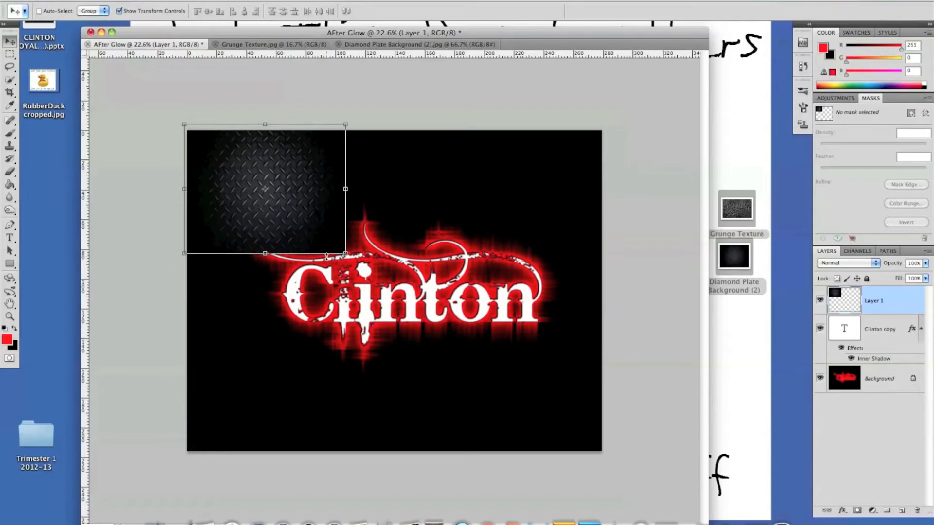
drag(343, 251, 606, 454)
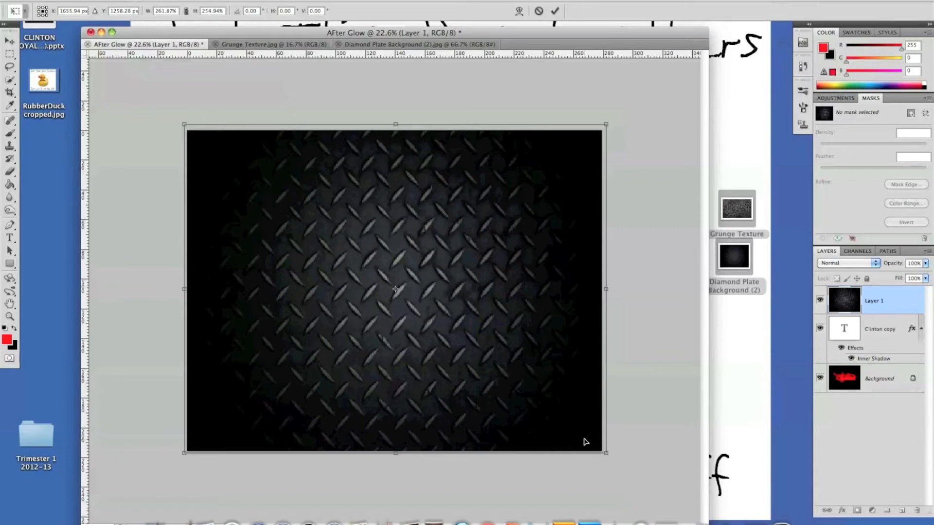
key(Return)
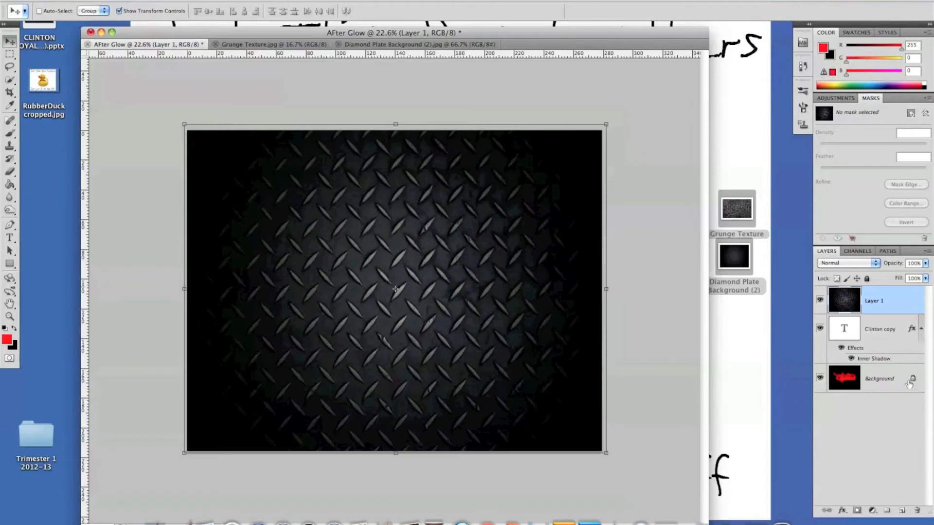
Convert the locked Background into a regular layer and move the diamond plate layer beneath it
double_click(908, 384)
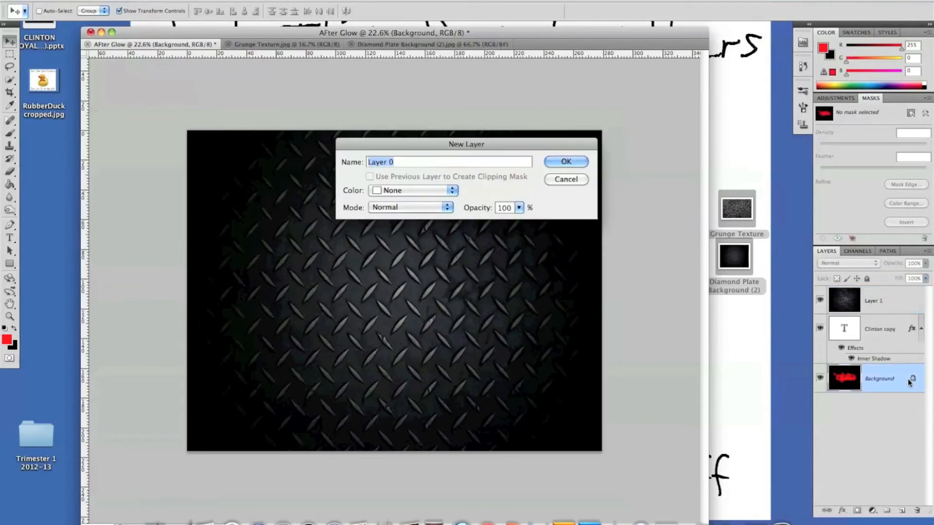
click(582, 164)
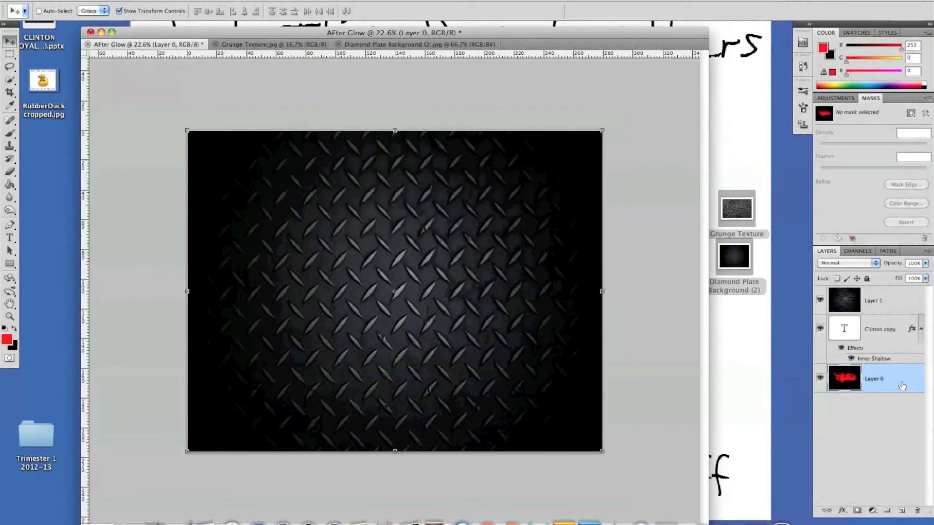
click(862, 304)
drag(863, 301, 869, 398)
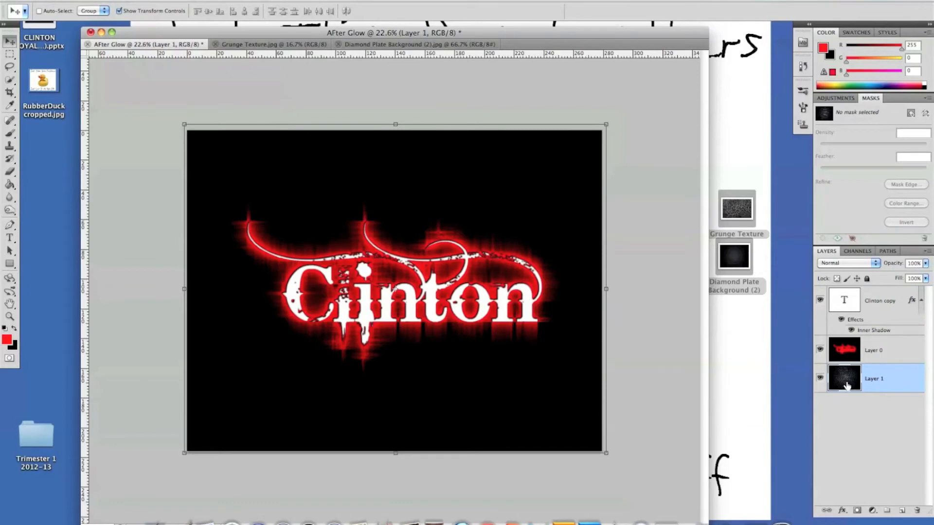
Set the red glow layer's blend mode to Screen over the diamond plate
click(872, 352)
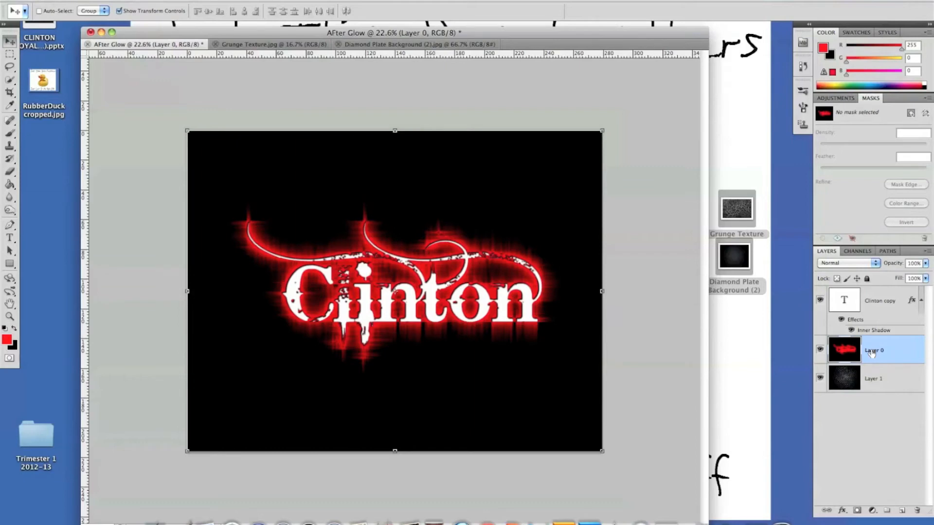
click(875, 263)
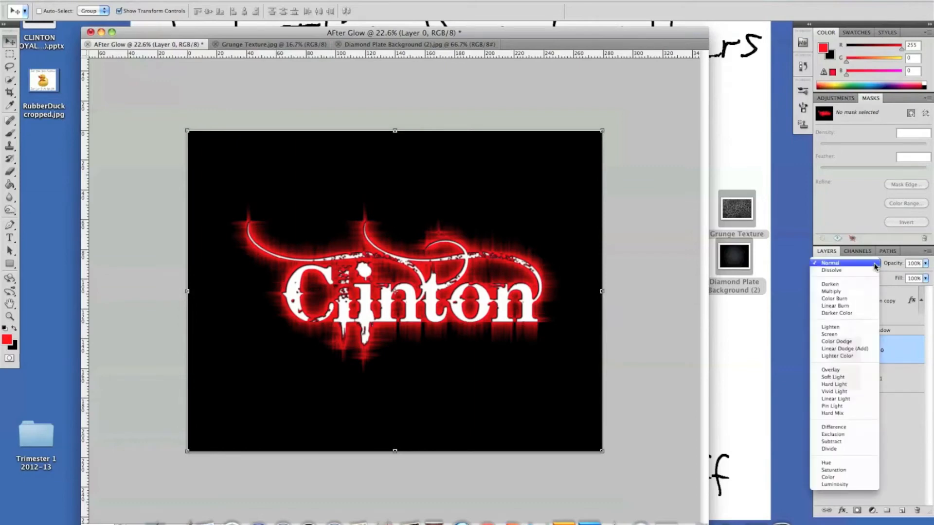
click(843, 334)
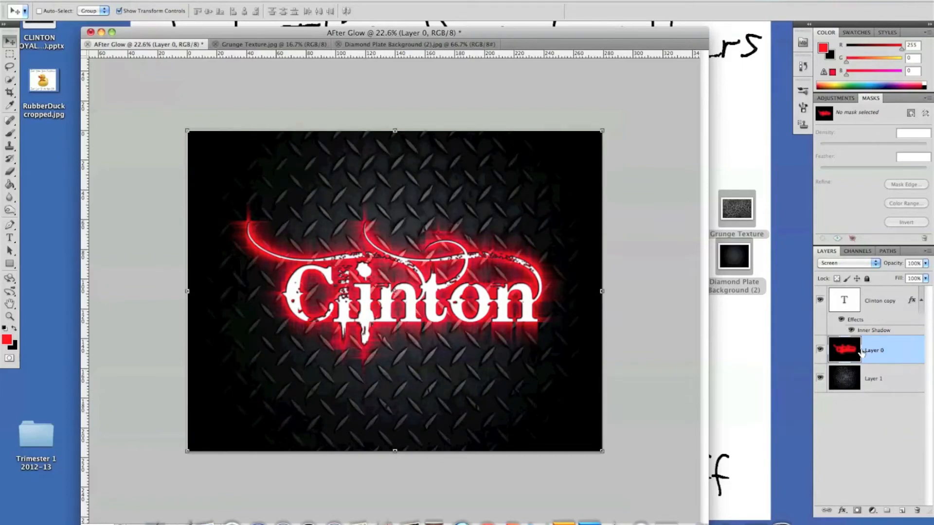
Close the Diamond Plate Background (2) image and copy the Grunge Texture image into the After Glow document as a new layer
click(370, 44)
click(338, 45)
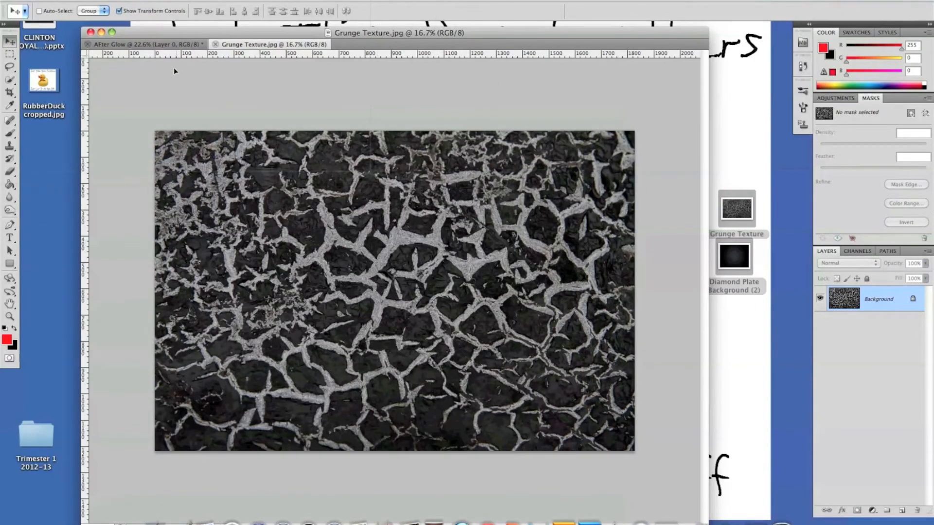
click(154, 44)
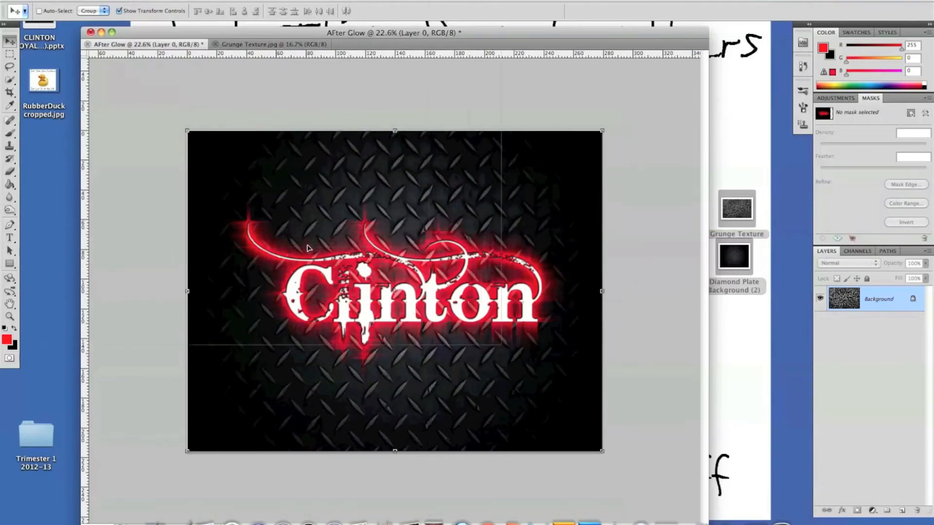
key(super+v)
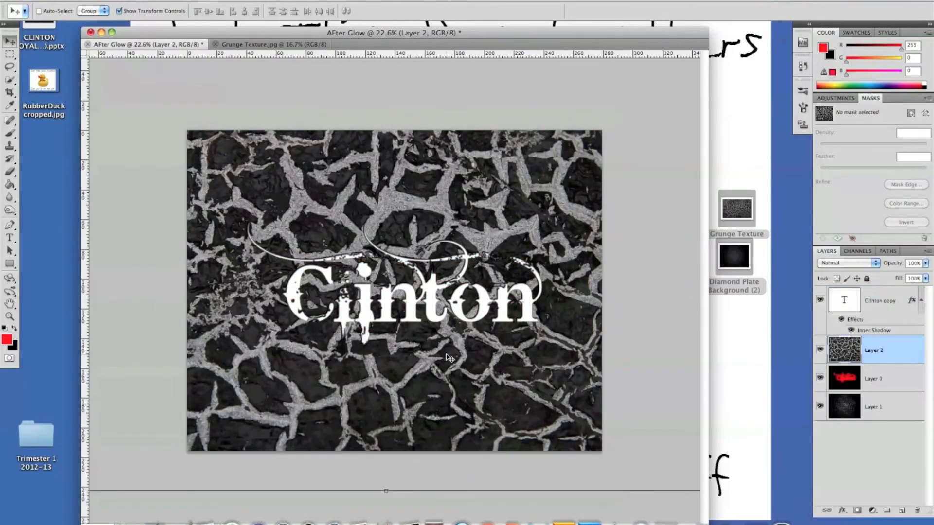
Reposition and scale the grunge texture layer so its edges match the canvas
drag(325, 363, 333, 237)
drag(189, 104, 187, 128)
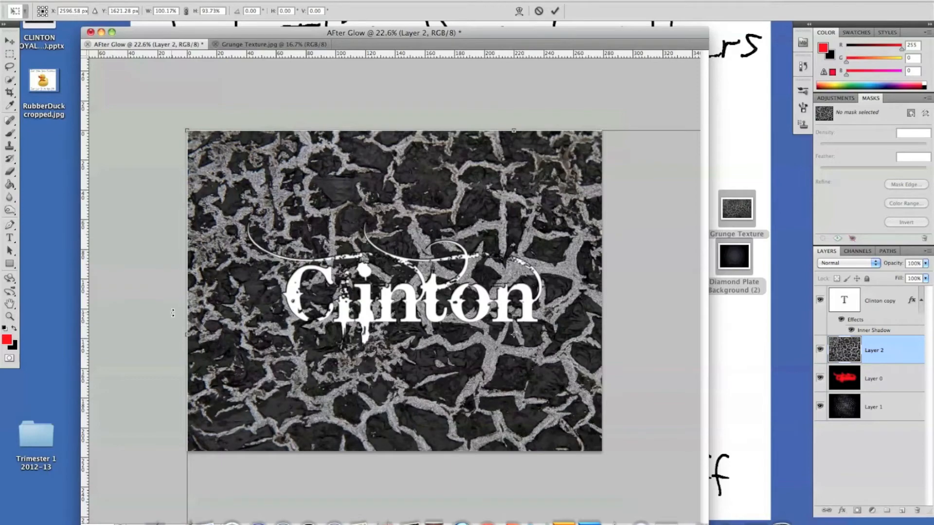
key(Return)
key(z)
key(super+minus)
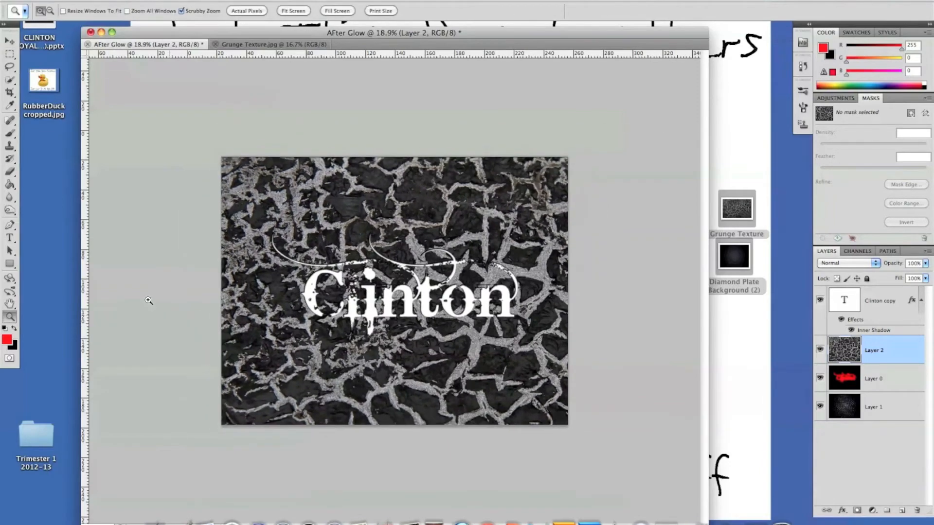
key(super+minus)
key(super+minus)
key(v)
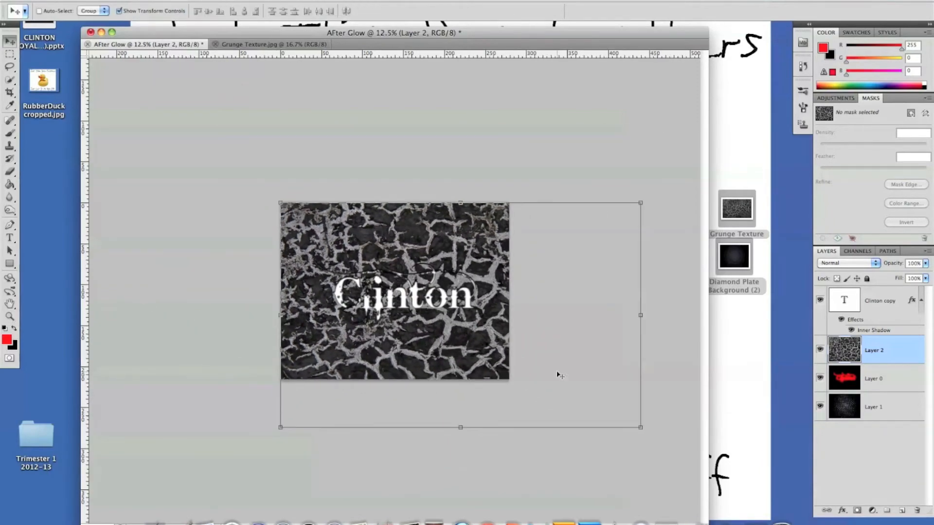
drag(640, 428, 510, 380)
key(Return)
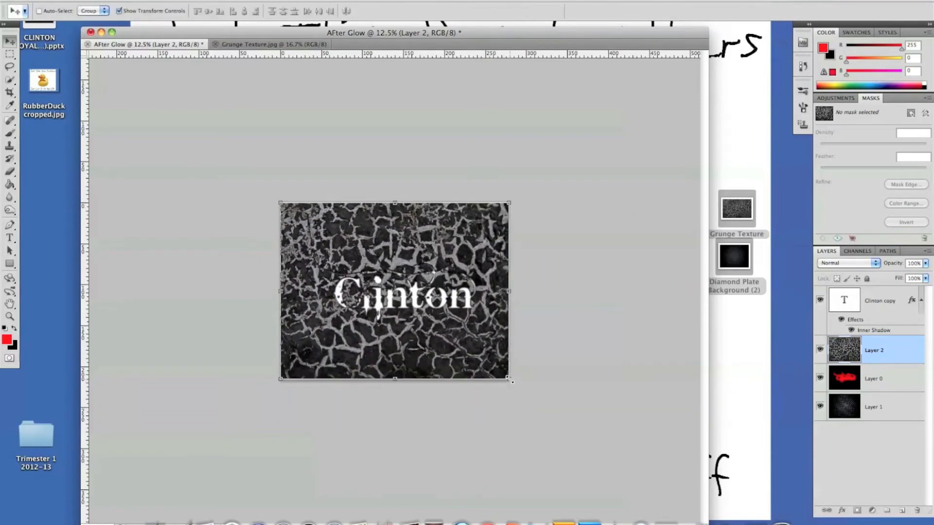
Move the grunge texture layer above the Clinton copy text layer
key(z)
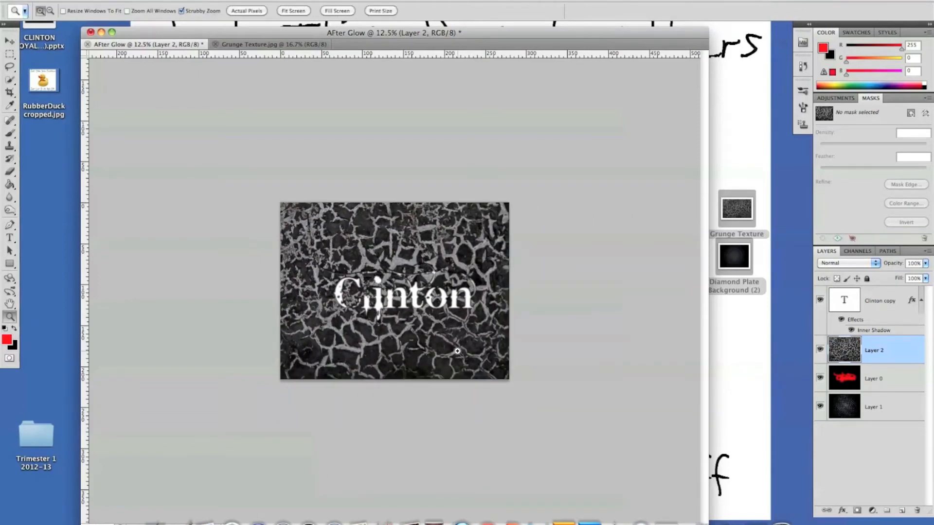
drag(328, 257, 444, 325)
key(super+bracketright)
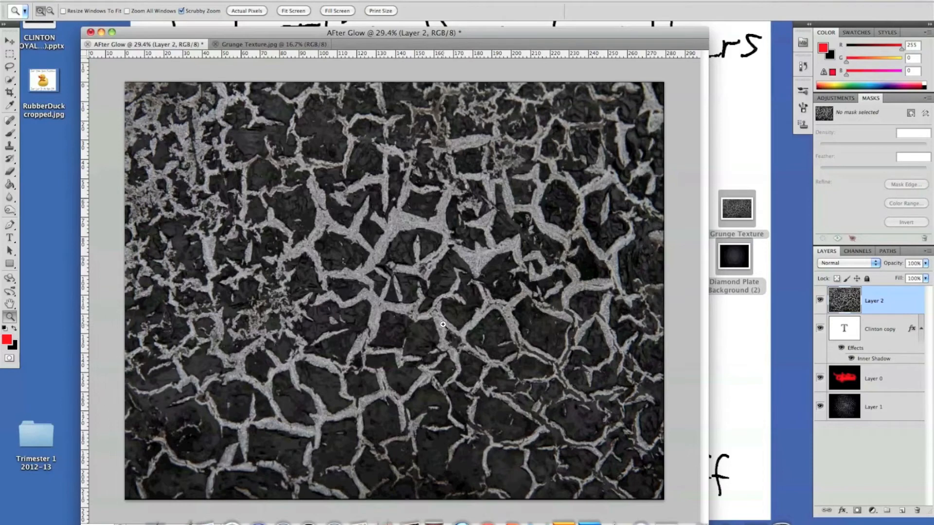
Apply Levels to the grunge texture layer with black input 82 and white input 111
key(super+l)
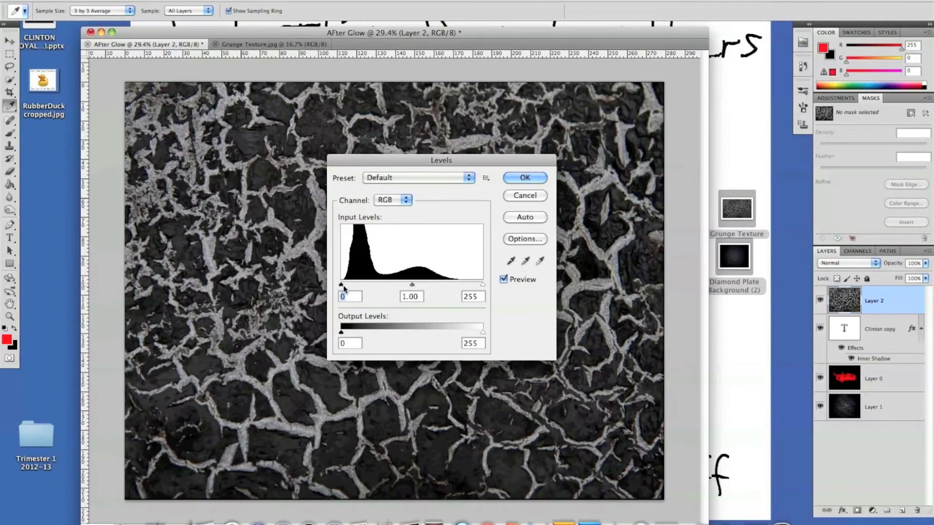
drag(343, 285, 388, 290)
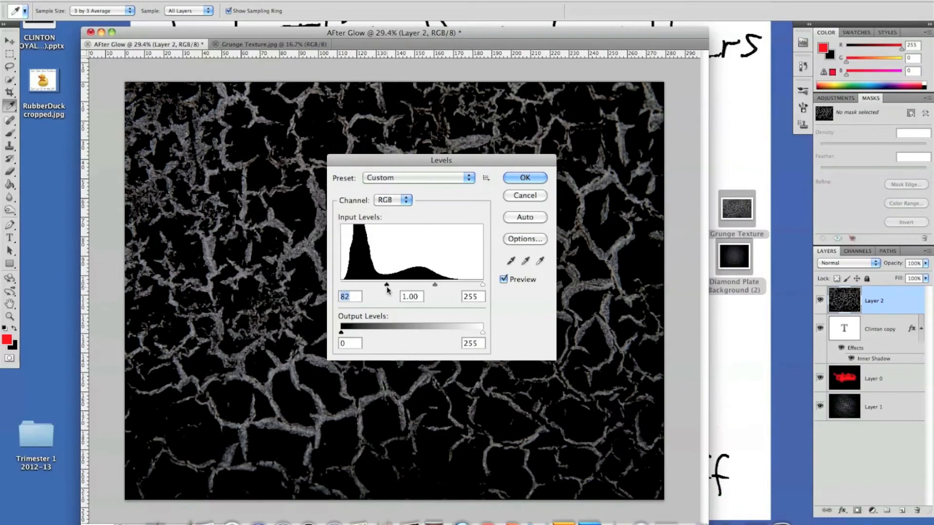
drag(482, 285, 403, 287)
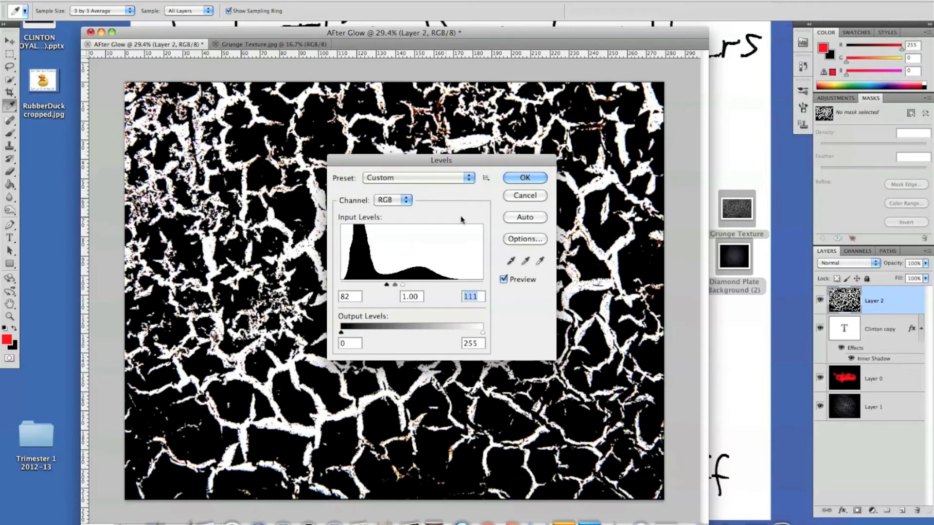
click(520, 177)
key(z)
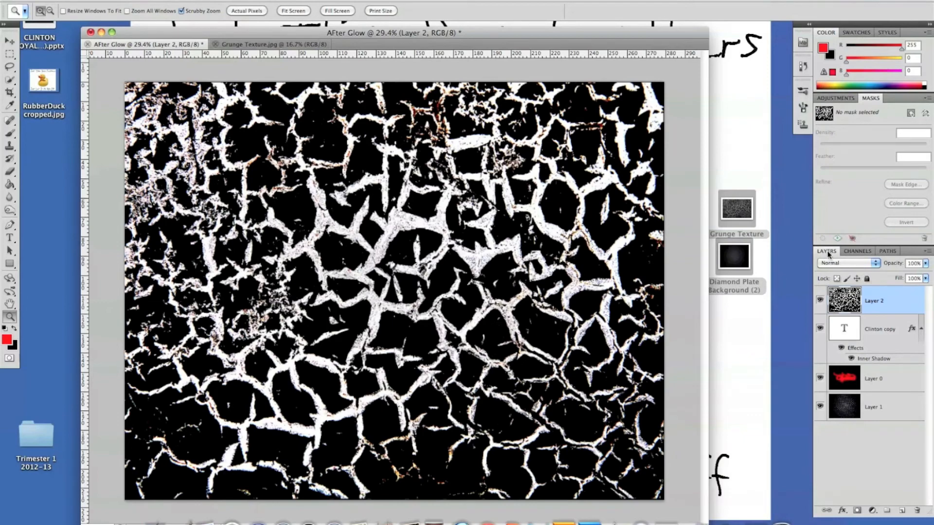
Load the grunge texture's white cracks as a selection from the channels and return to the layer list
click(855, 252)
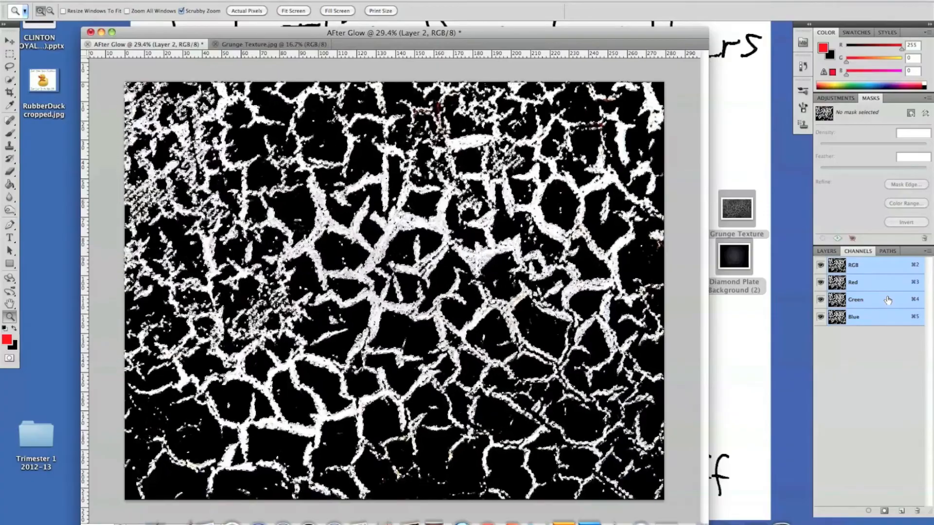
click(826, 251)
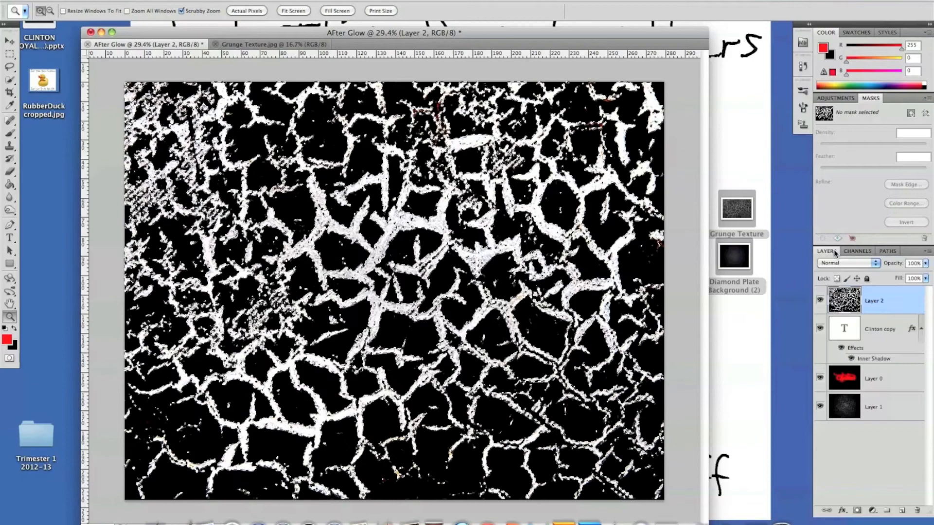
Delete the grunge texture layer while keeping its crack selection active, and add a new layer named Texture
super+click(844, 301)
drag(844, 301, 919, 512)
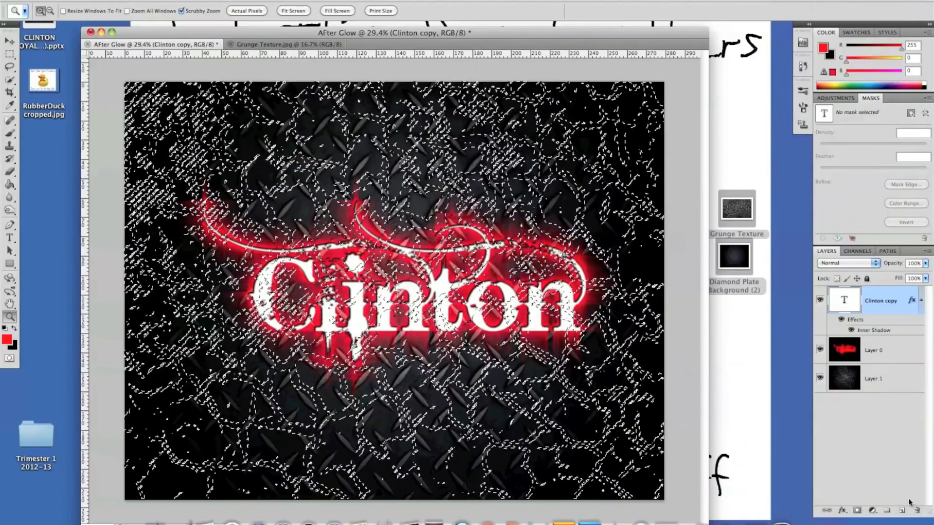
key(super+shift+n)
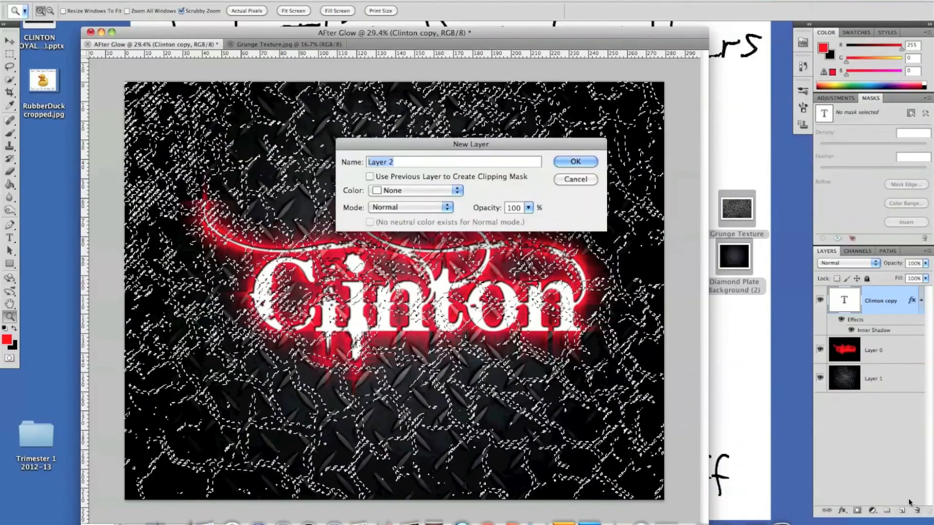
text(Texture)
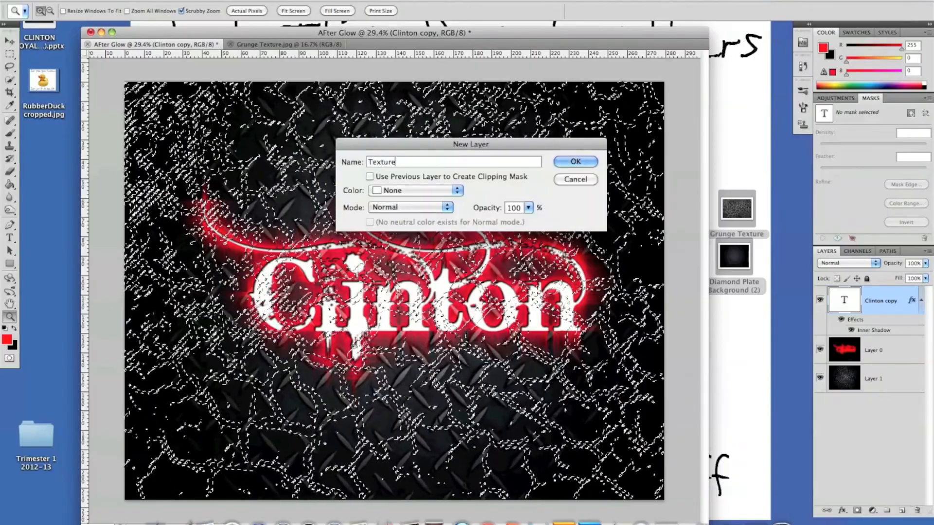
key(Return)
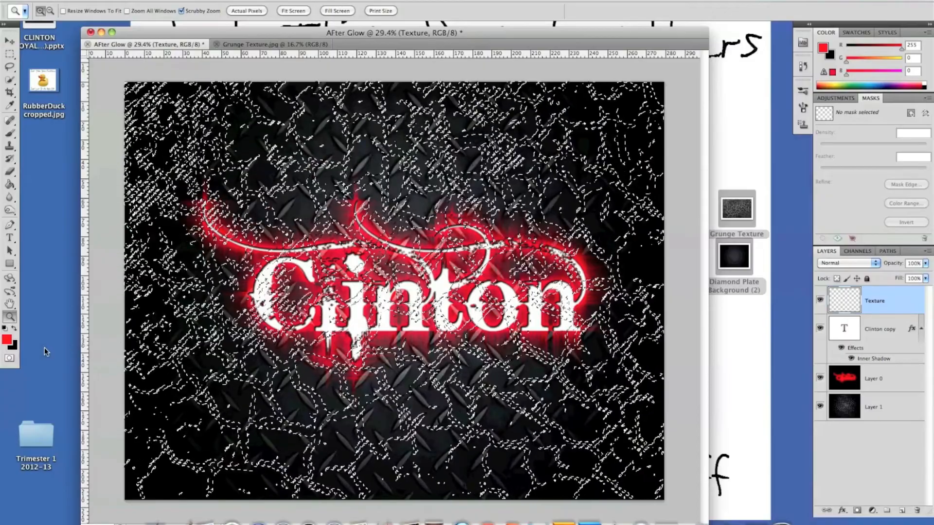
Fill the crack selection on the Texture layer with black in Normal mode at 100% opacity, and deselect
key(x)
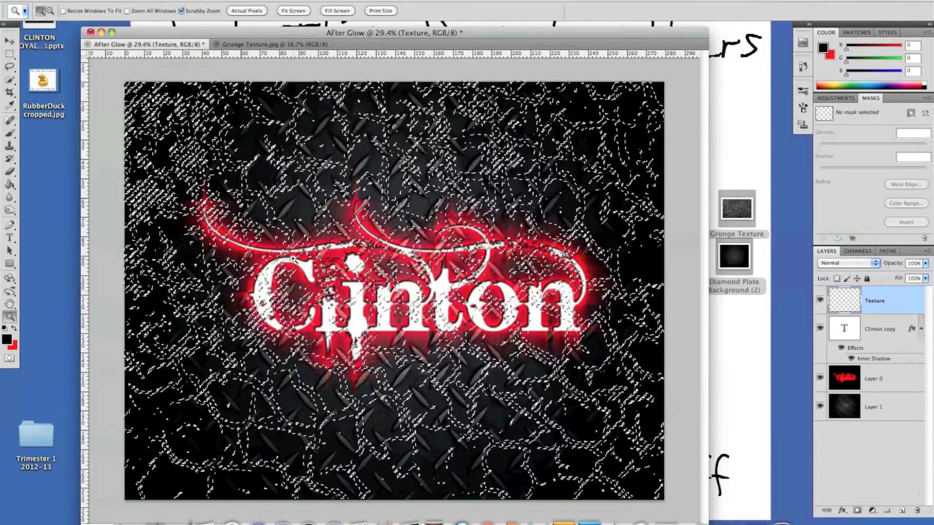
click(11, 80)
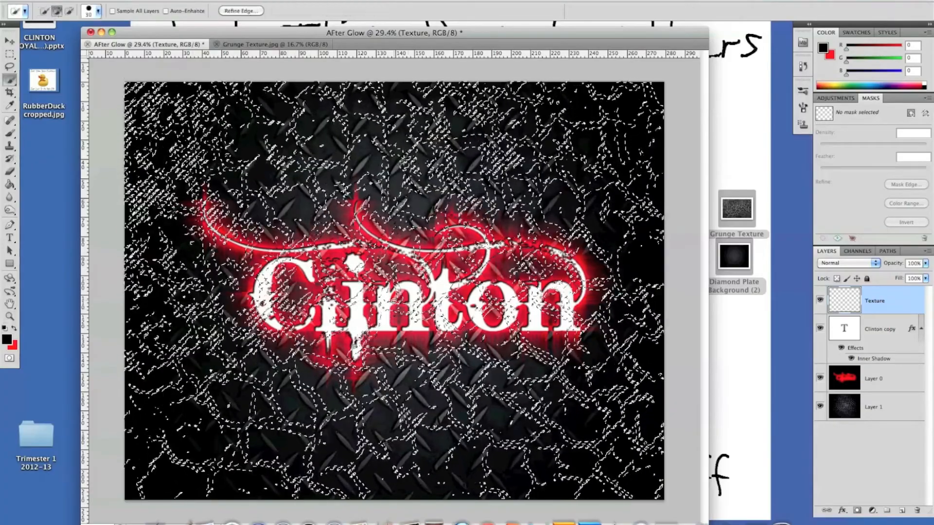
right_click(377, 266)
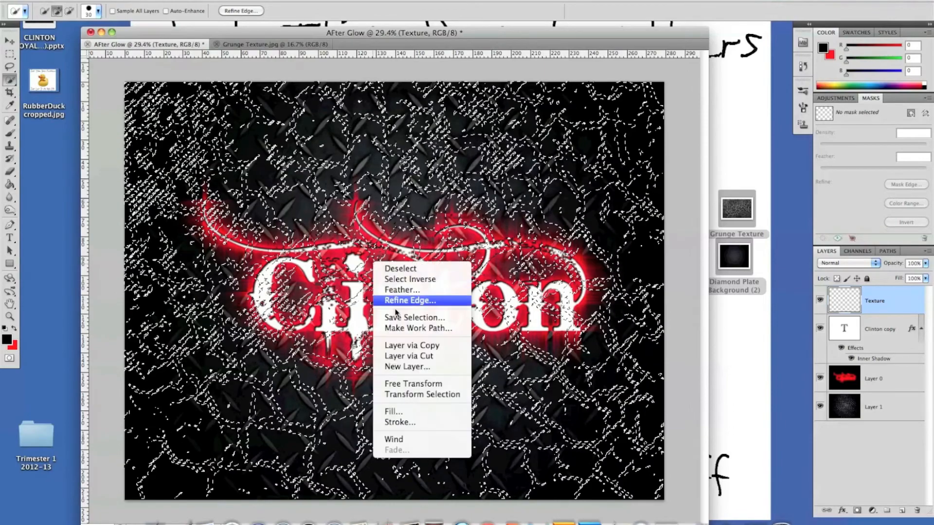
click(408, 414)
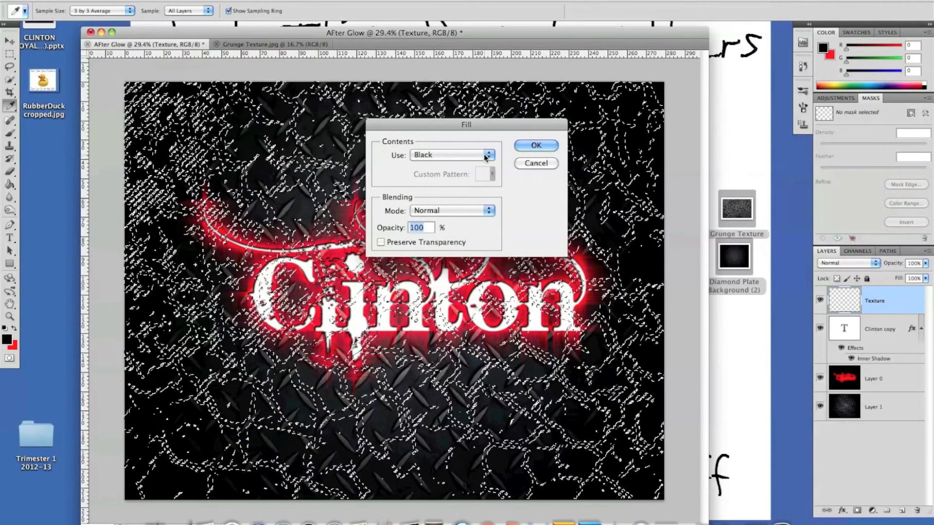
click(486, 156)
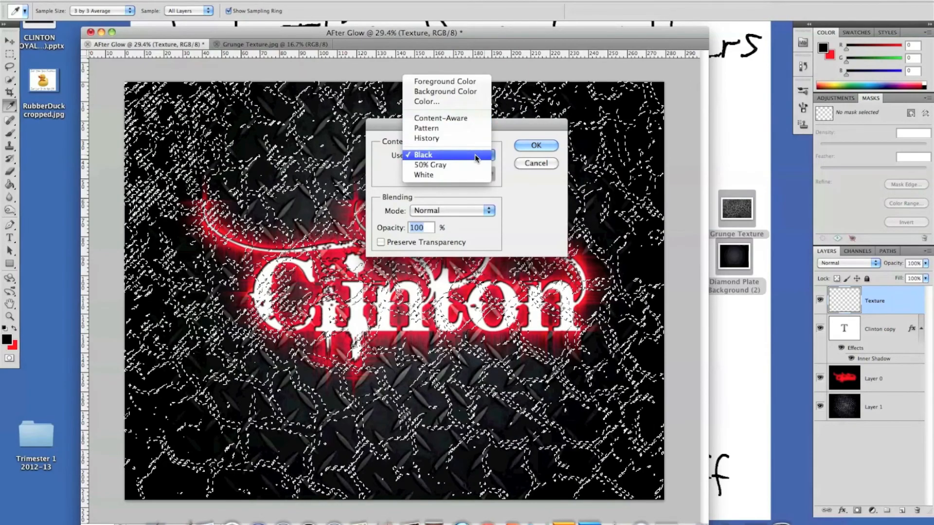
click(476, 157)
click(536, 146)
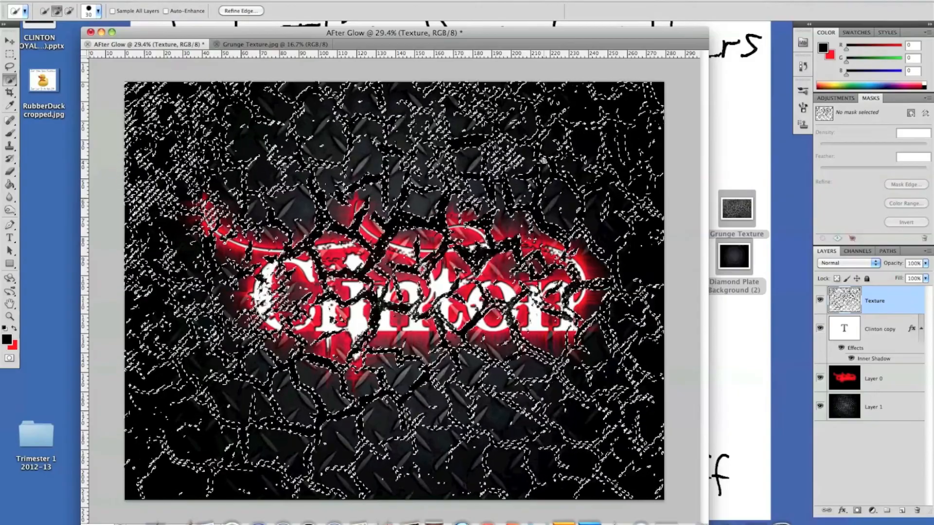
key(super+d)
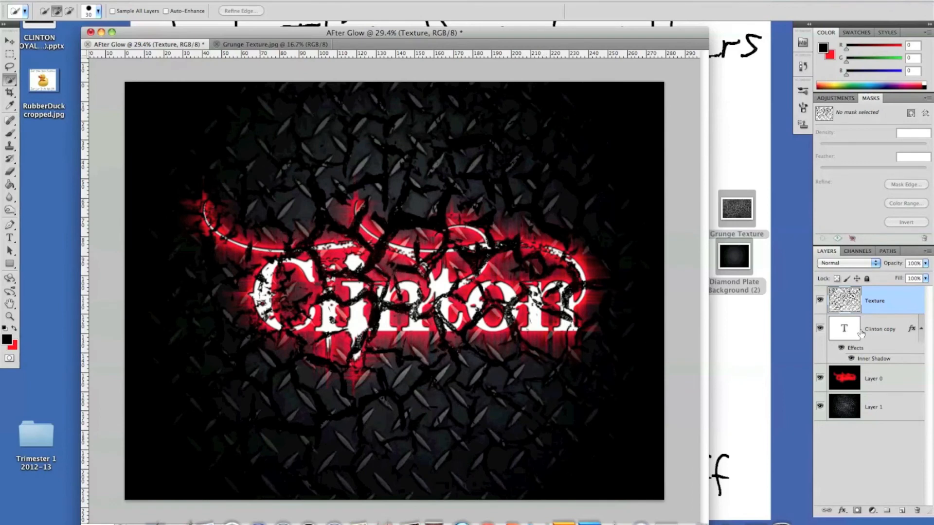
Clip the Texture layer to the Clinton copy text layer below it
alt+click(902, 315)
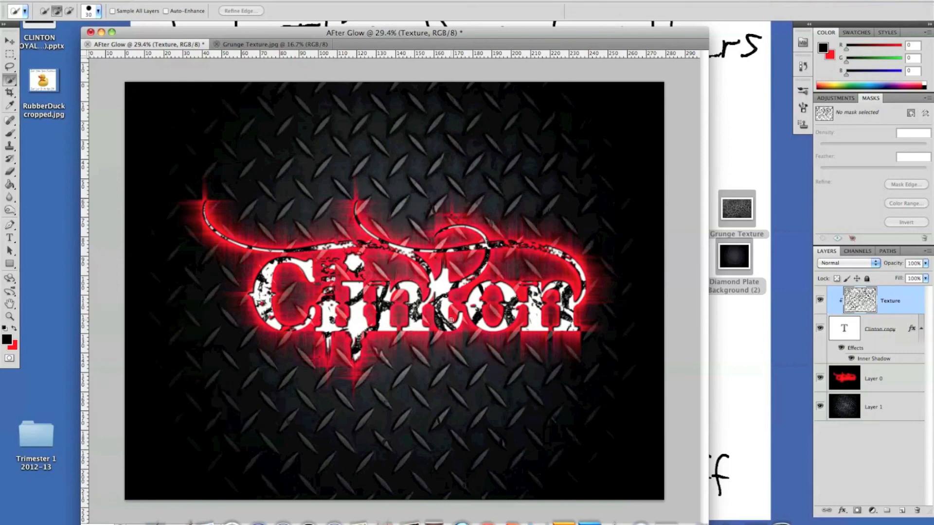
Shift the clipped cracks rightward and slightly upward within the Clinton lettering, and hide the transform controls
key(v)
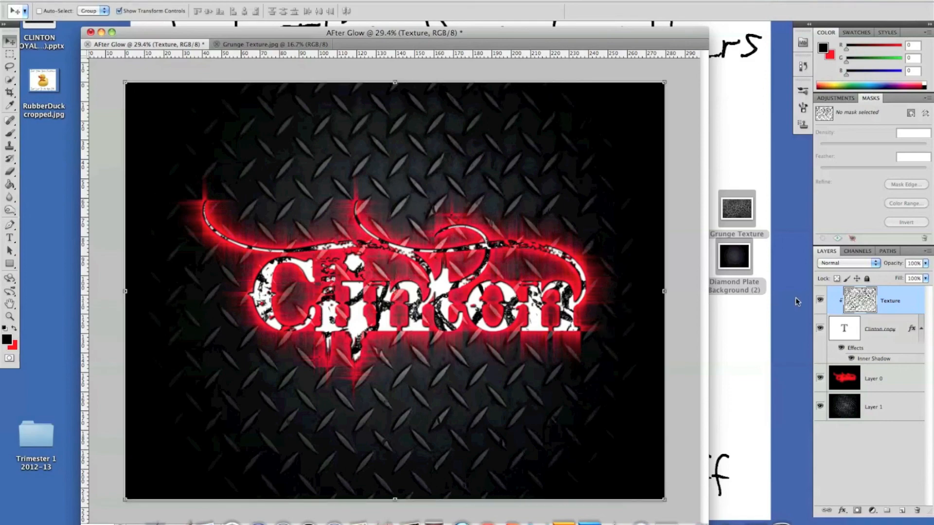
drag(374, 291, 429, 279)
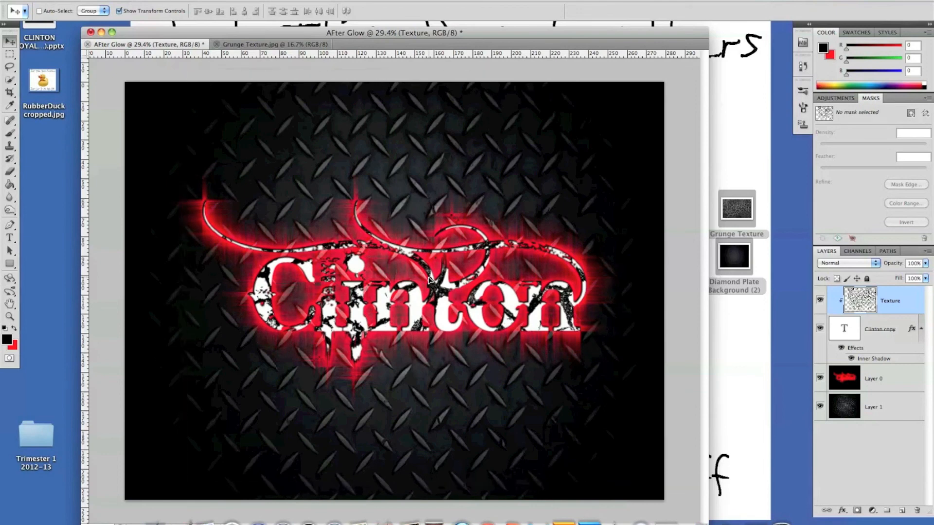
click(125, 12)
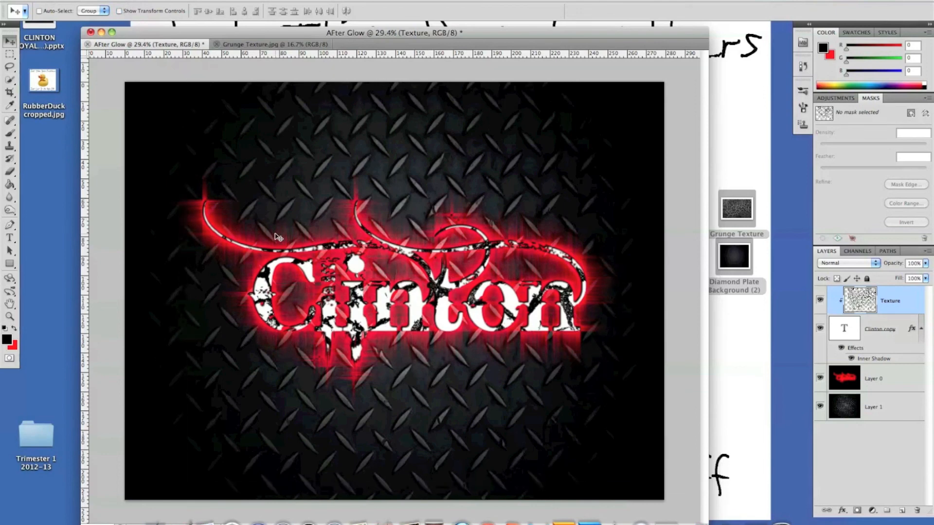